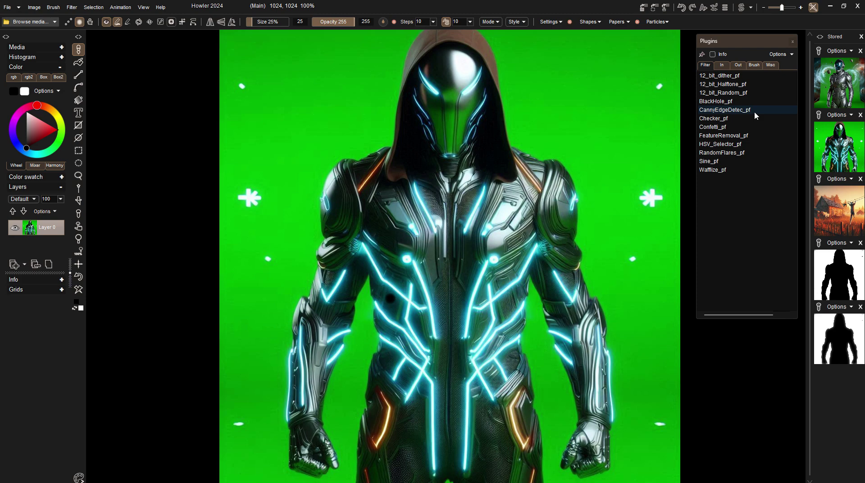
Step: Launch HSV_Selector_pf's Select by color dialog and drag its preview left, clear of the figure
left_click(739, 148)
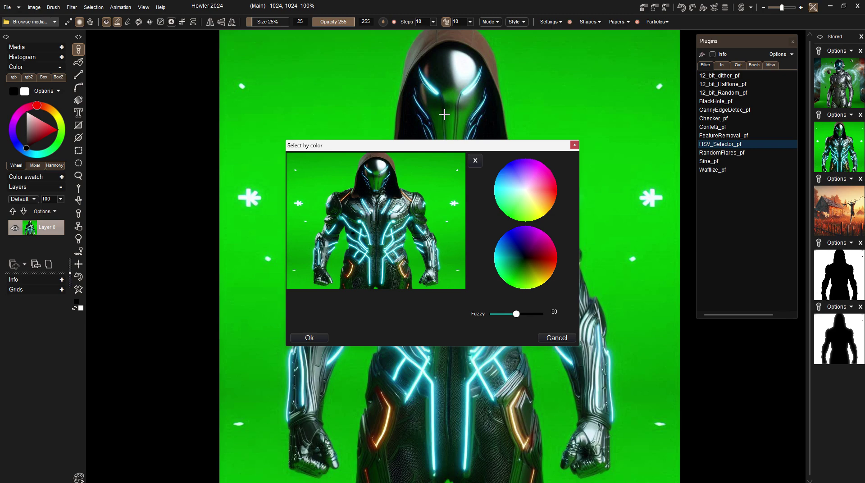
left_click_drag(433, 147, 262, 94)
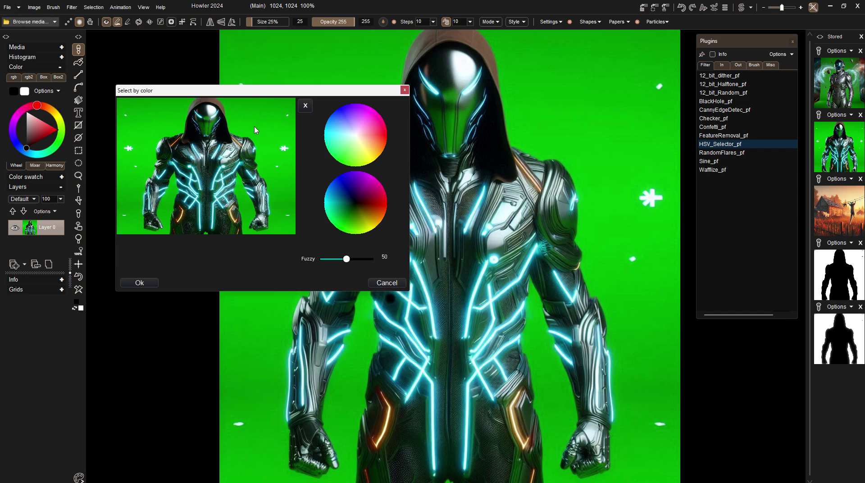
left_click_drag(260, 93, 179, 92)
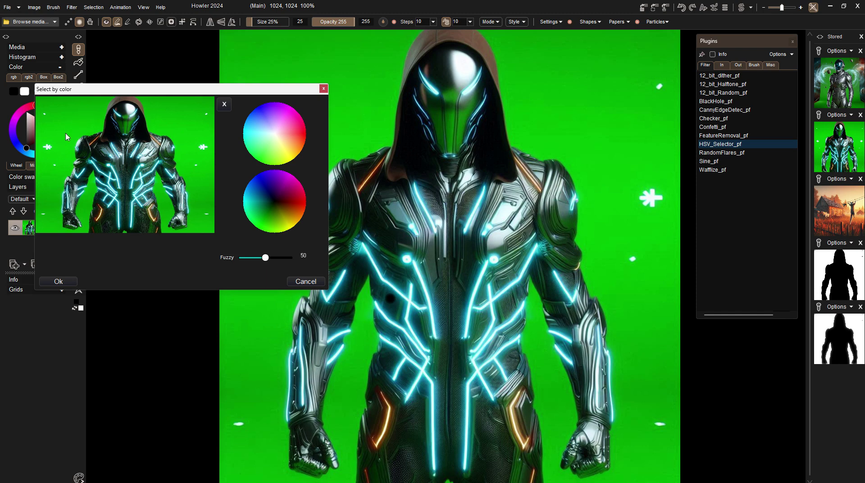
Step: Pick the green backdrop in the preview as the selection colour and set Fuzzy to 17
left_click(171, 121)
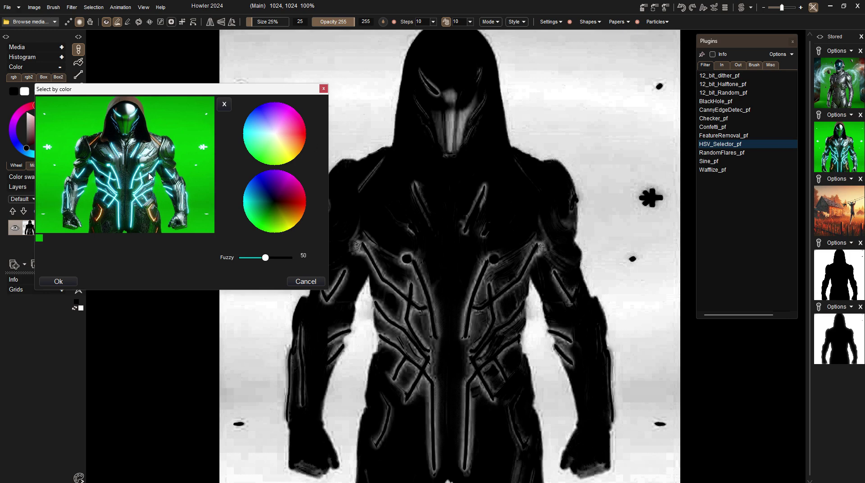
left_click_drag(265, 258, 248, 259)
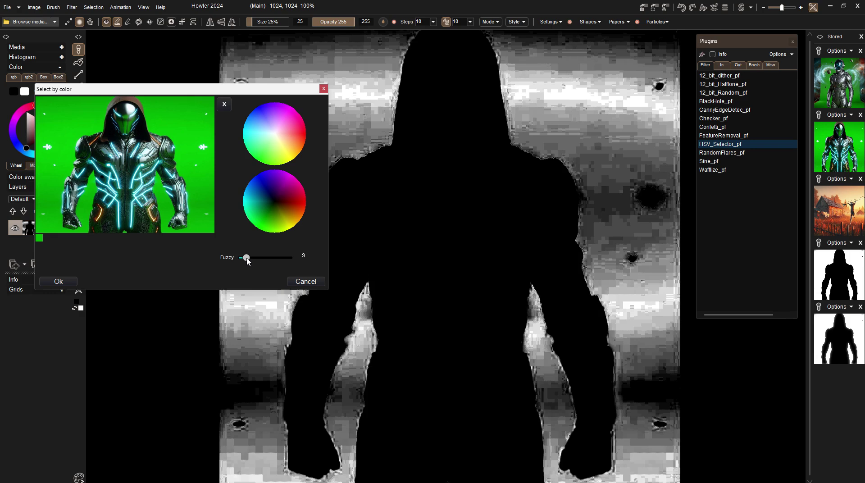
left_click_drag(247, 261, 252, 263)
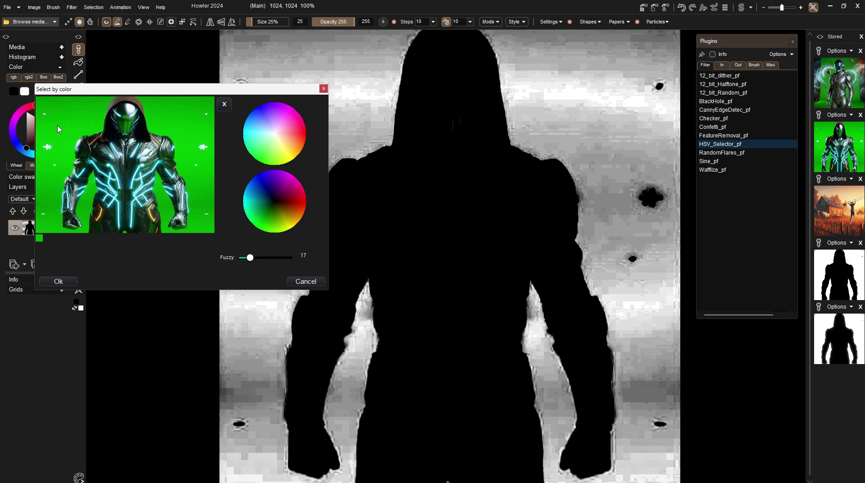
Step: Add more green backdrop samples down the preview and lower Fuzzy to 13
left_click(76, 115)
left_click(75, 119)
left_click(73, 122)
left_click(67, 142)
left_click(63, 153)
mouse_move(63, 153)
left_mouse_down()
mouse_move(54, 153)
mouse_move(47, 177)
mouse_move(50, 247)
left_mouse_up()
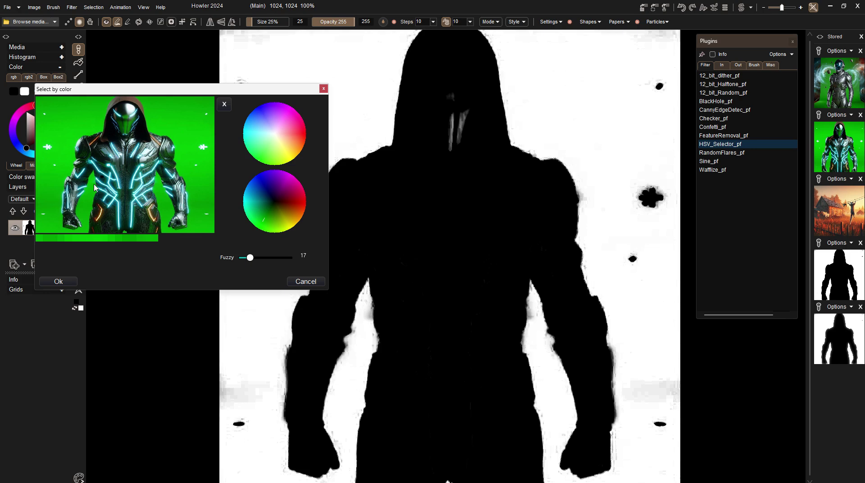
left_click_drag(93, 182, 94, 182)
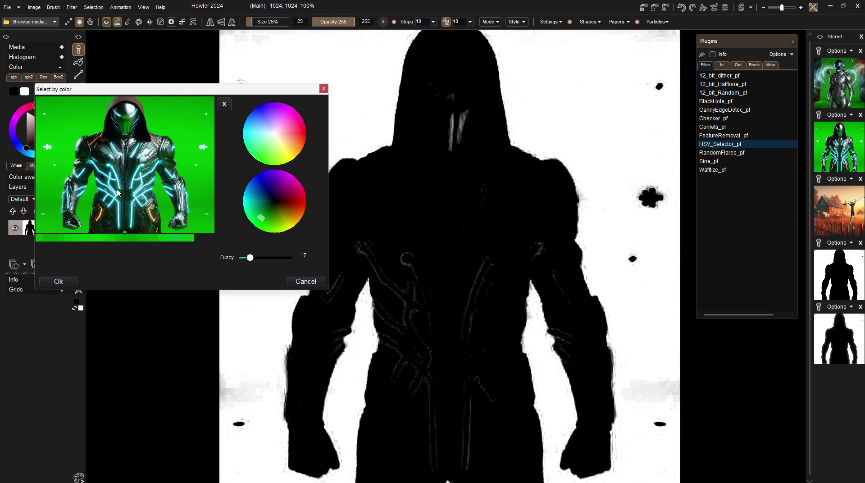
left_click_drag(249, 259, 250, 262)
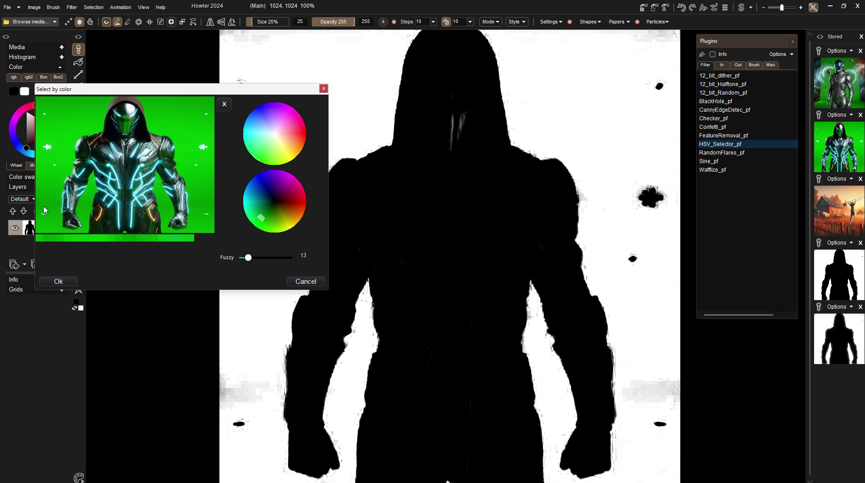
Step: Sample a bit more green, drop Fuzzy to 9, and apply the selection as a figure mask
left_click_drag(43, 210, 41, 208)
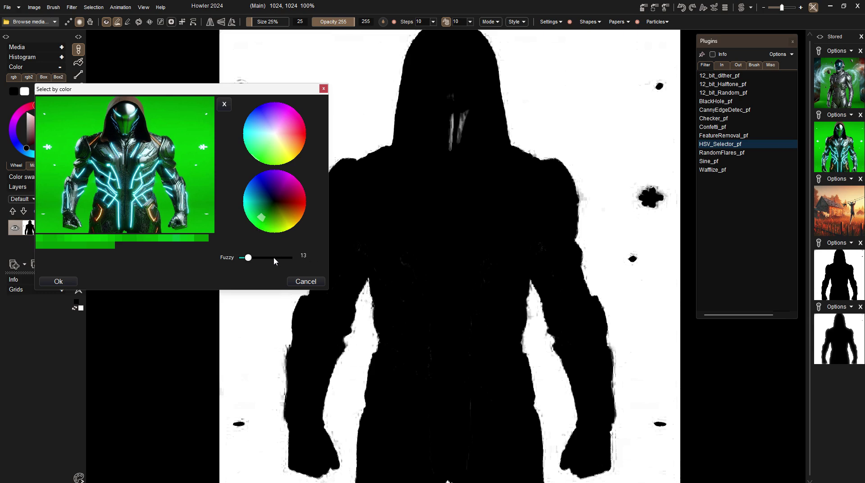
left_click_drag(251, 263, 248, 264)
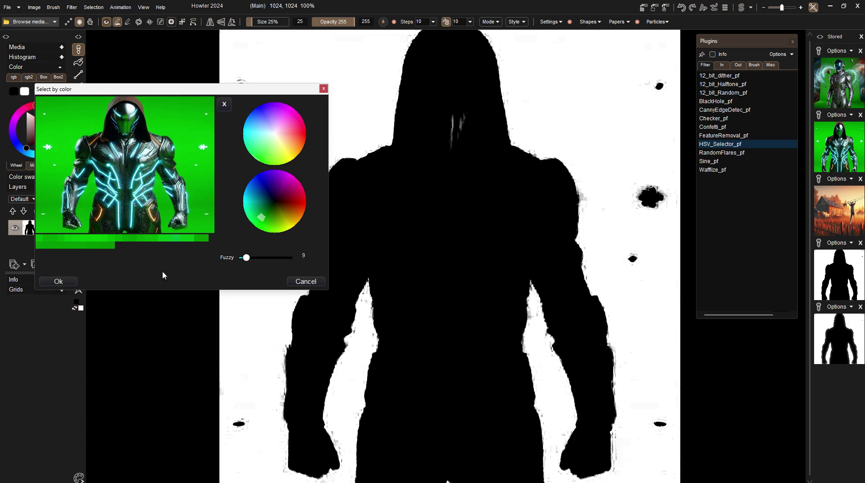
left_click(58, 281)
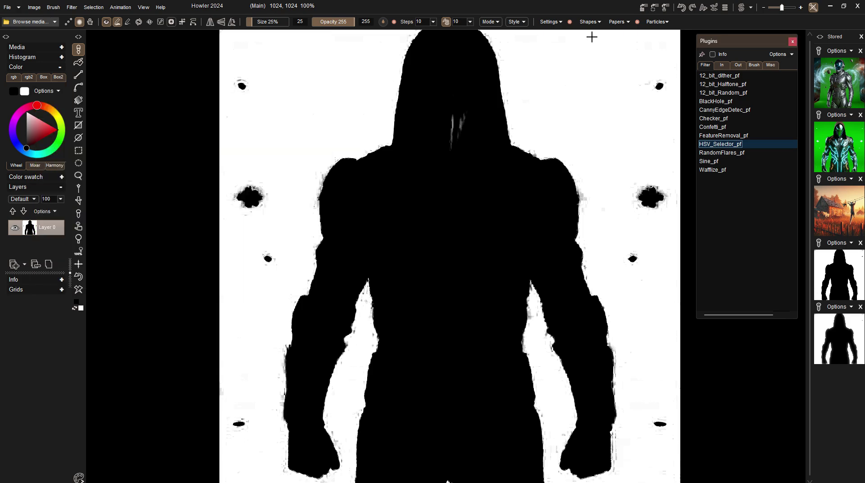
Step: Store a copy of the mask, undo back to the green-screen figure, and run the FalseGreen.vb script
left_click(646, 9)
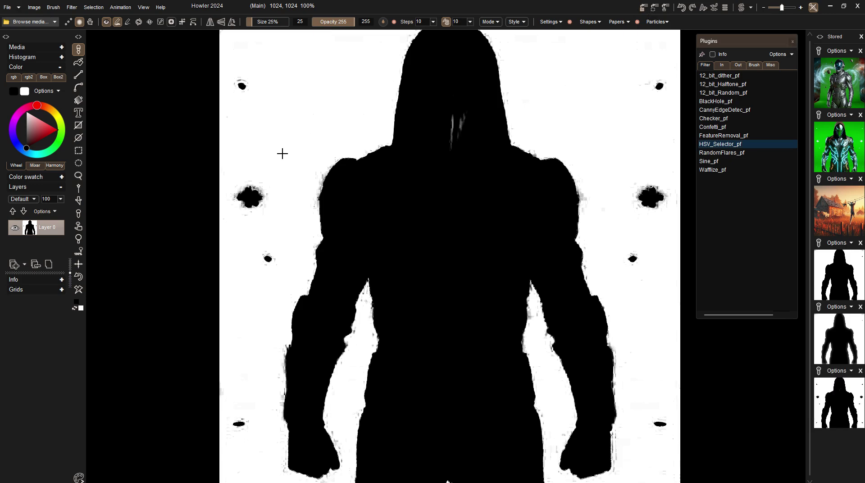
left_click(77, 276)
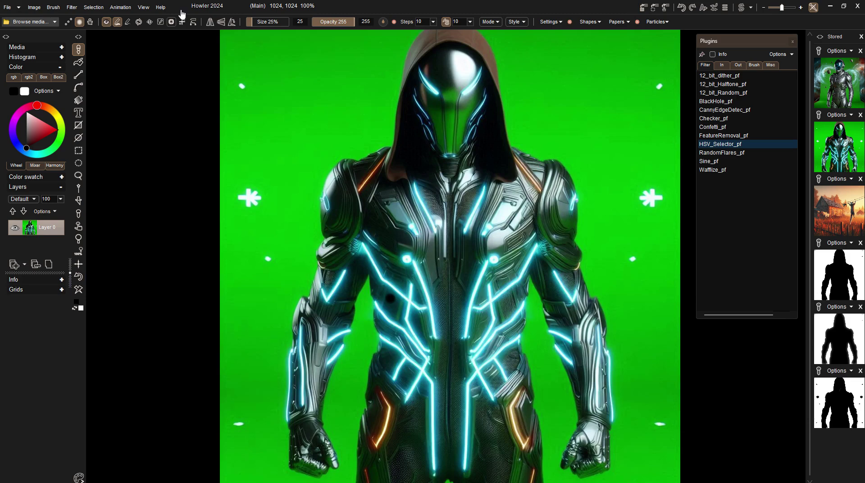
left_click(73, 8)
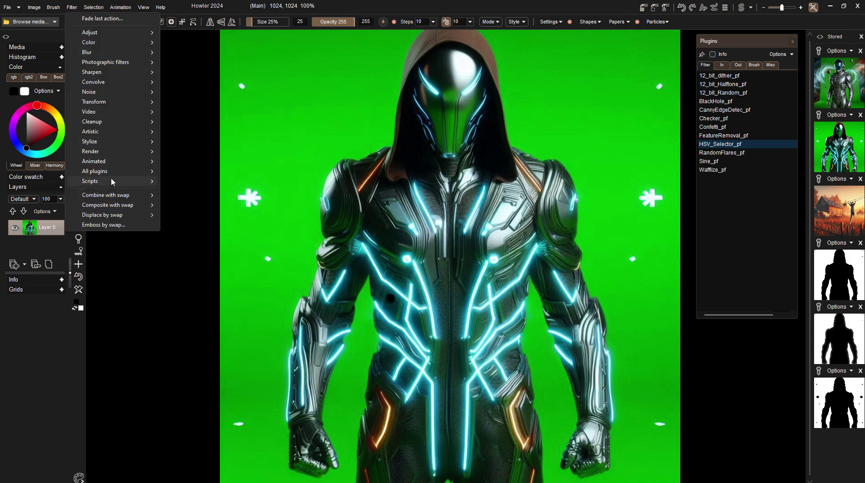
mouse_move(110, 177)
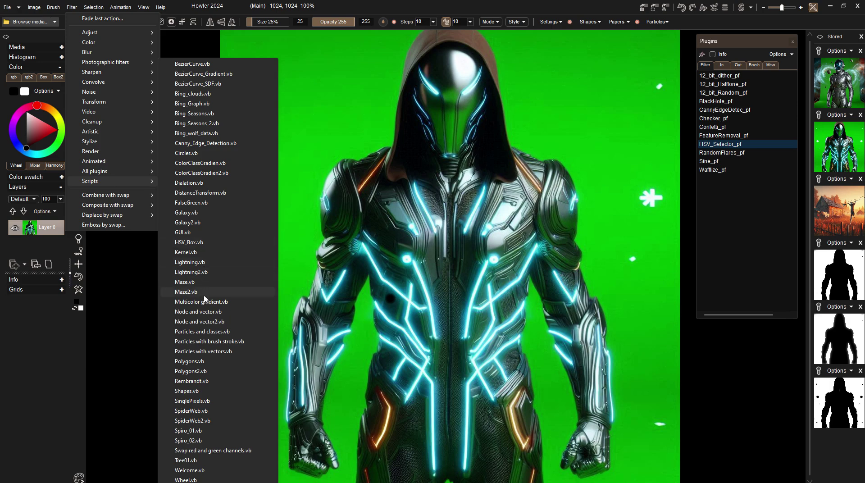
left_click(199, 212)
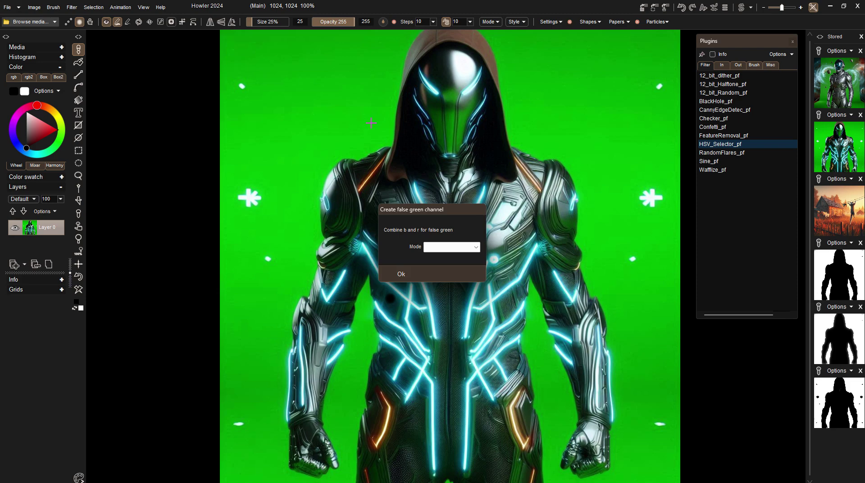
Step: Preview the false green modes r>b, r<b and avrg(r,b), then close the script dialog
left_click_drag(396, 209, 145, 84)
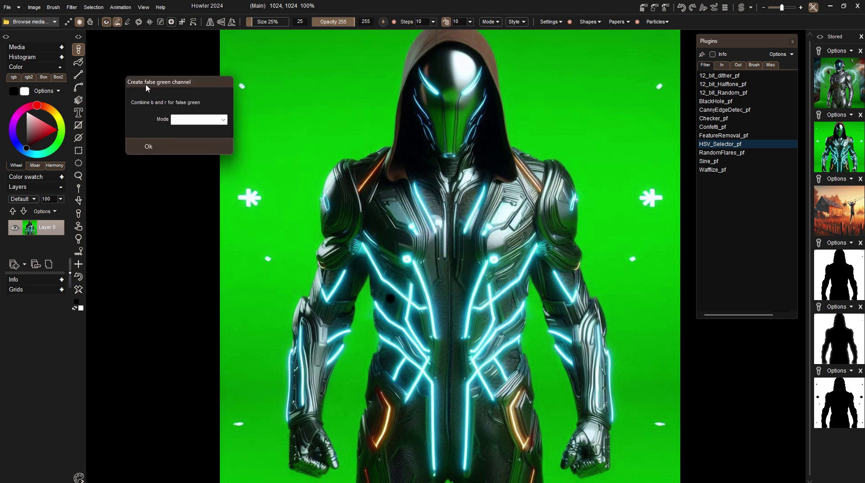
left_click(183, 120)
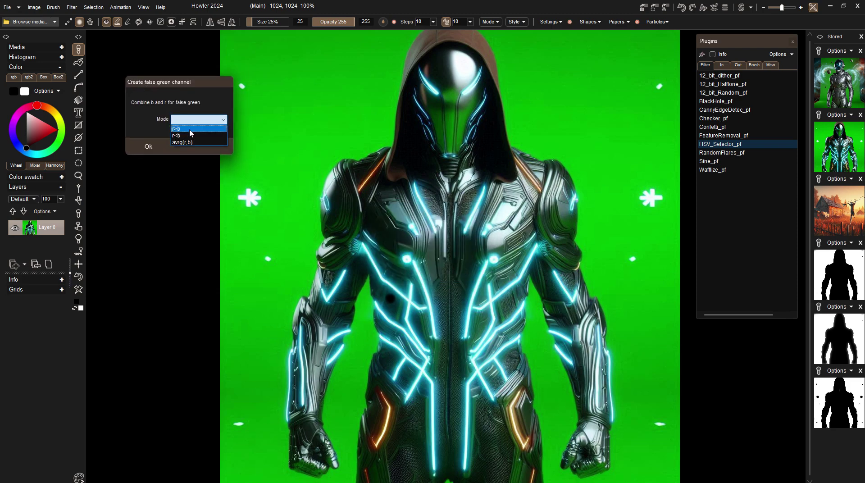
left_click(190, 129)
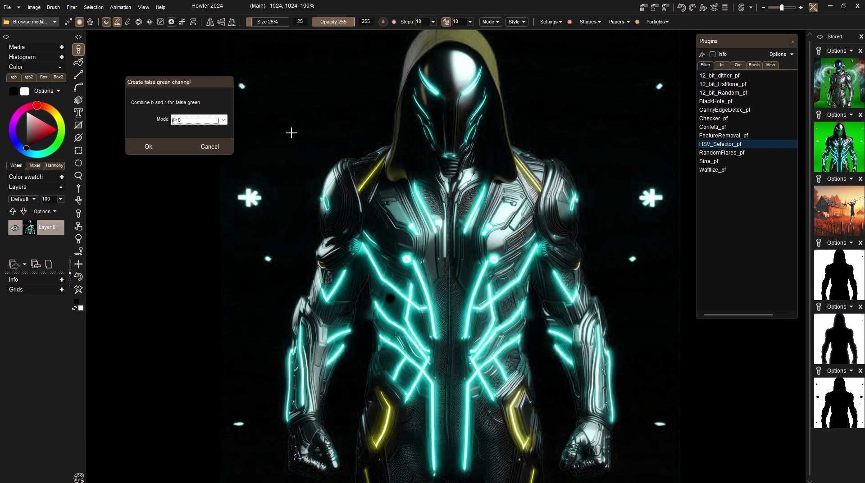
left_click(214, 126)
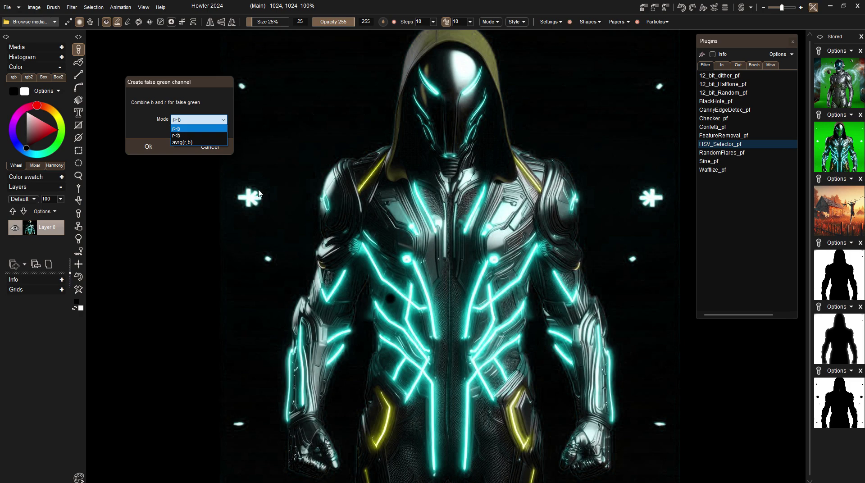
left_click(202, 136)
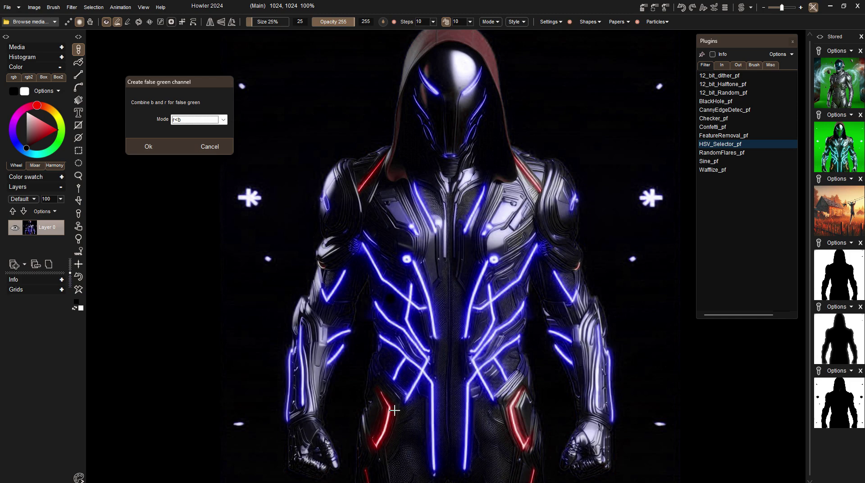
left_click(200, 125)
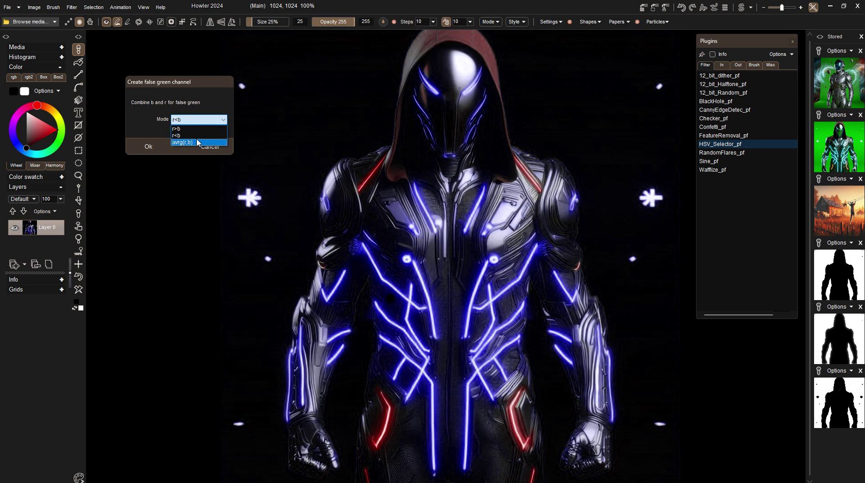
left_click(196, 142)
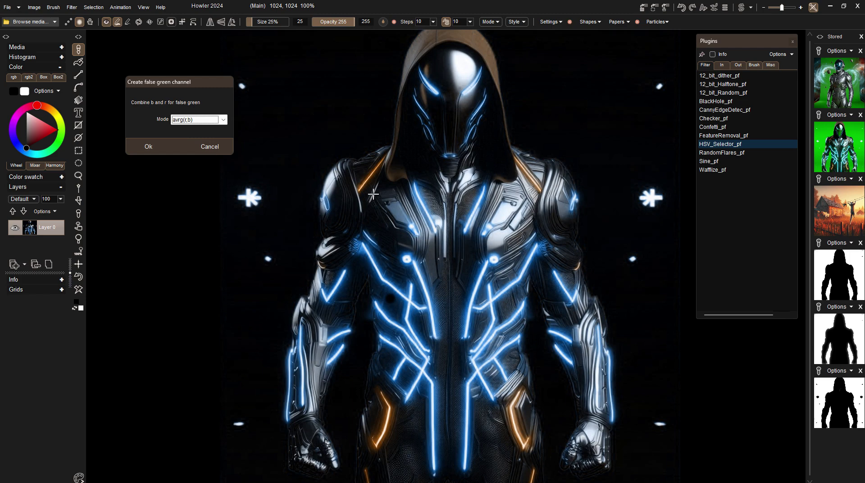
left_click(227, 148)
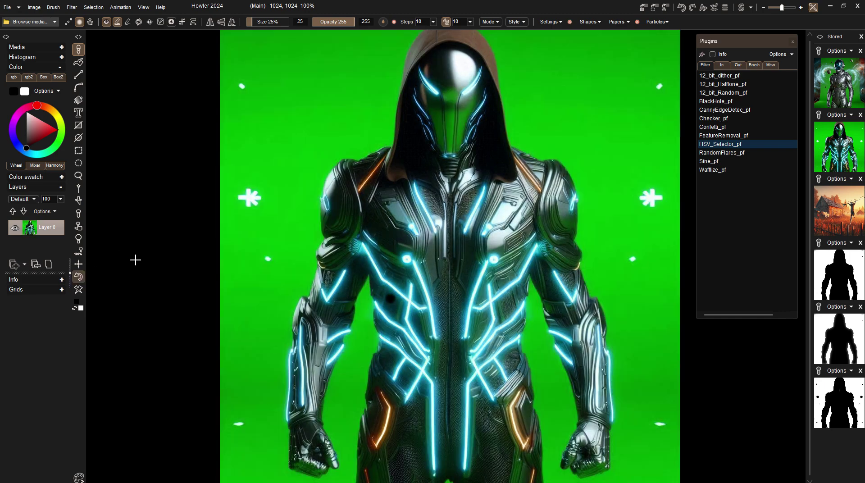
Step: Paste the bottom stored slot's spotted figure mask into the Swap image
left_click(845, 371)
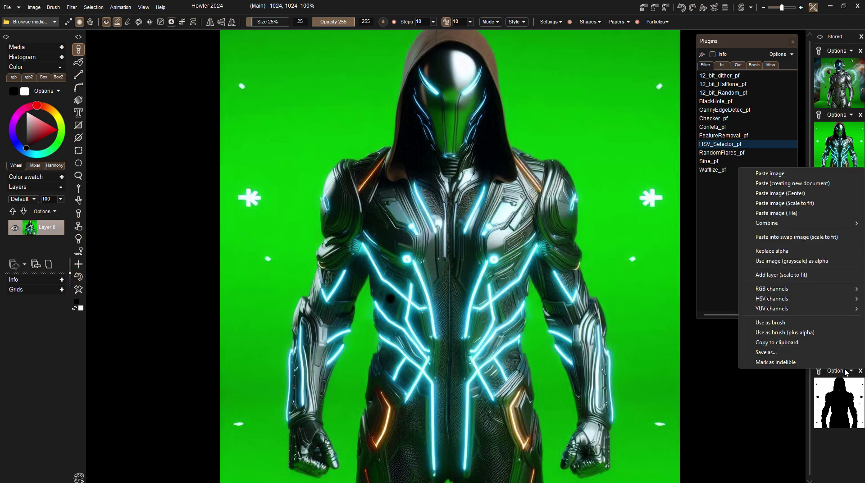
left_click(783, 273)
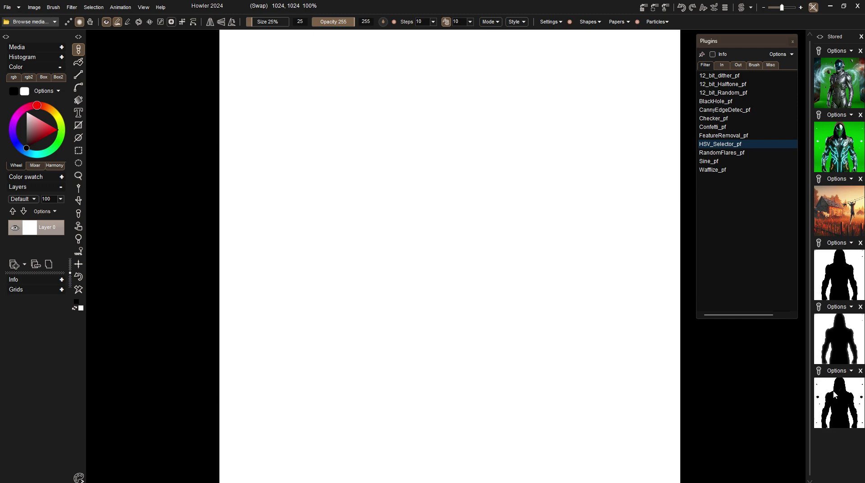
left_click(834, 395)
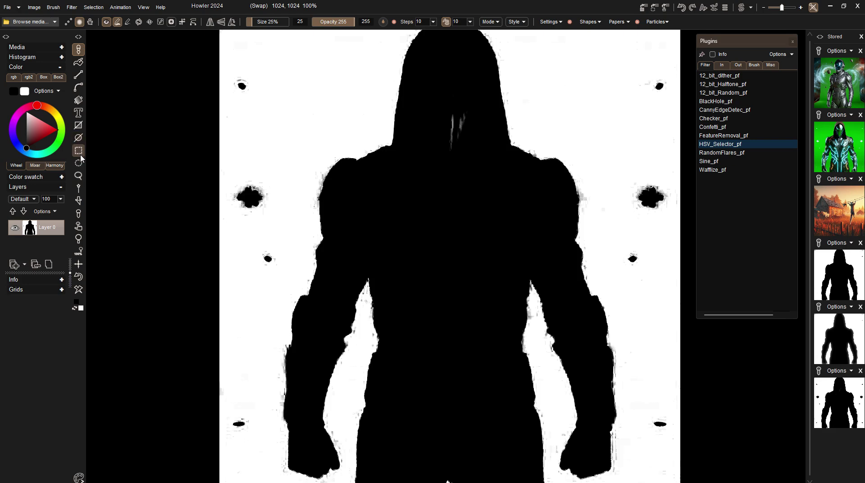
Step: Cover the stray black blobs on the left, lower left, right and lower right with white filled shapes
left_click(78, 125)
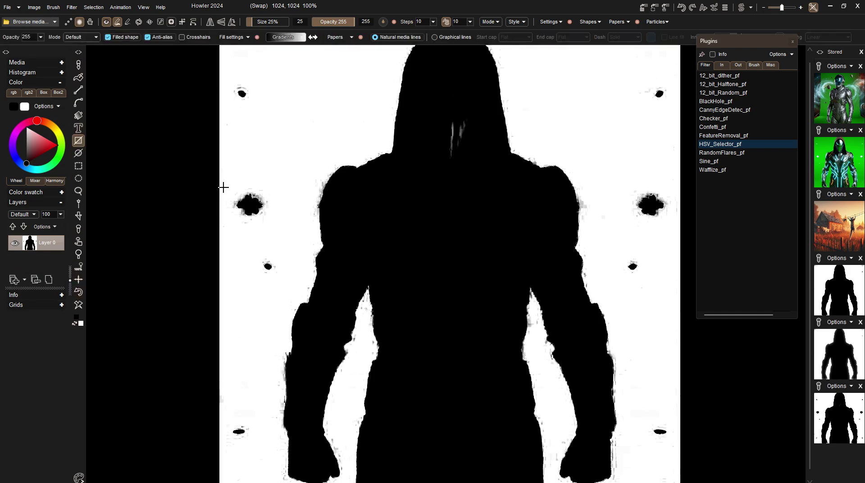
mouse_move(222, 195)
left_mouse_down()
mouse_move(288, 300)
mouse_move(277, 243)
mouse_move(283, 100)
mouse_move(169, 79)
left_mouse_up()
left_click_drag(218, 395, 263, 450)
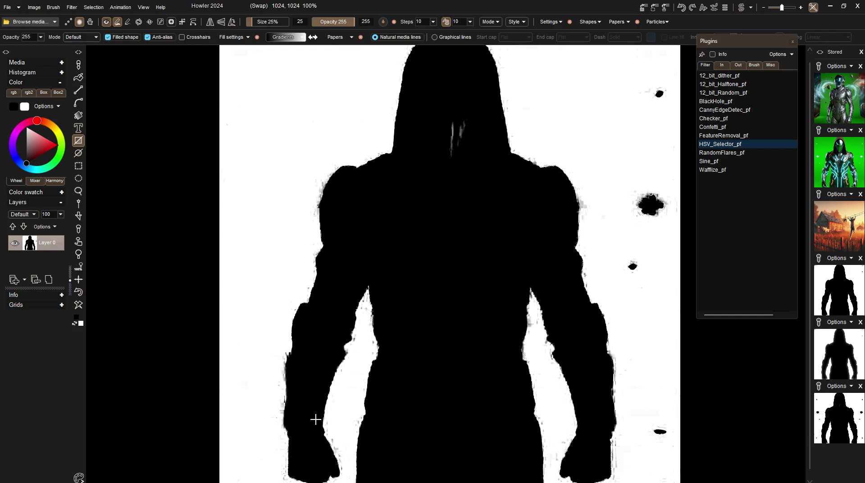
left_click_drag(609, 165, 682, 302)
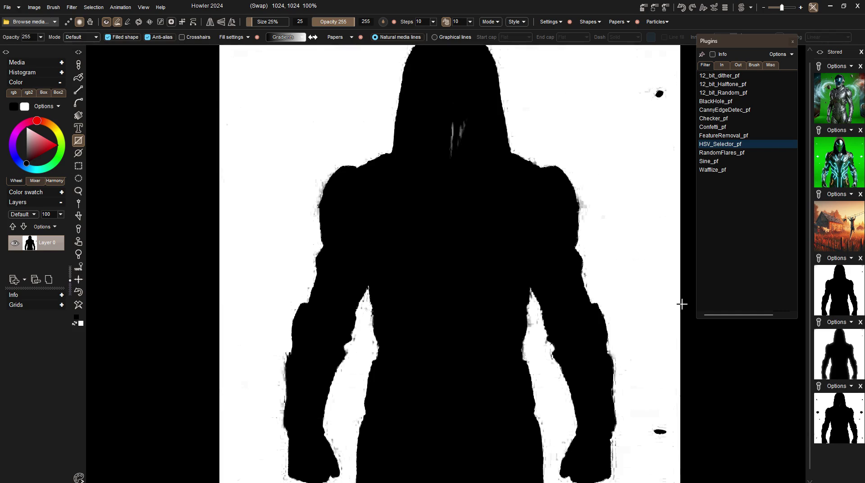
left_click_drag(642, 379, 698, 465)
left_click(72, 7)
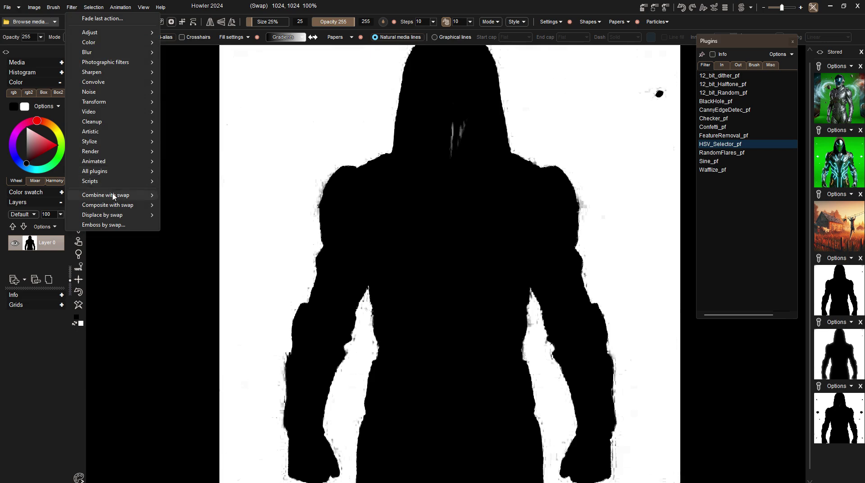
Step: Apply an Adjustable median filter of size 2 to the mask
mouse_move(113, 192)
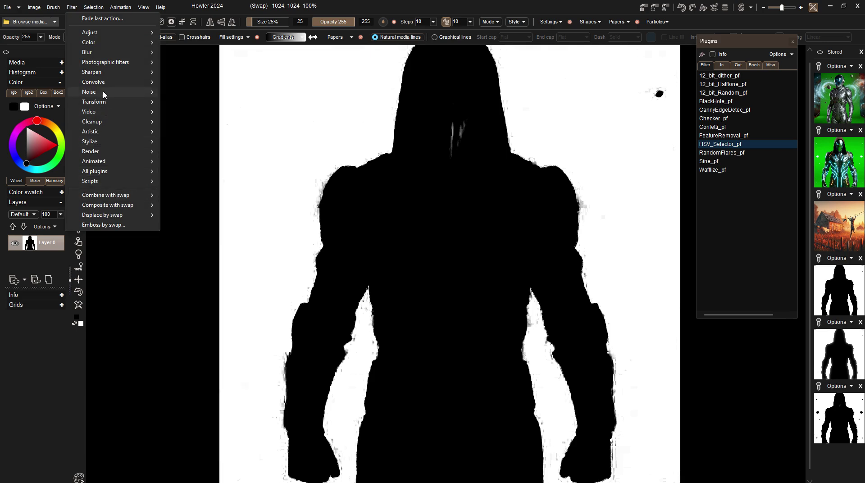
mouse_move(113, 82)
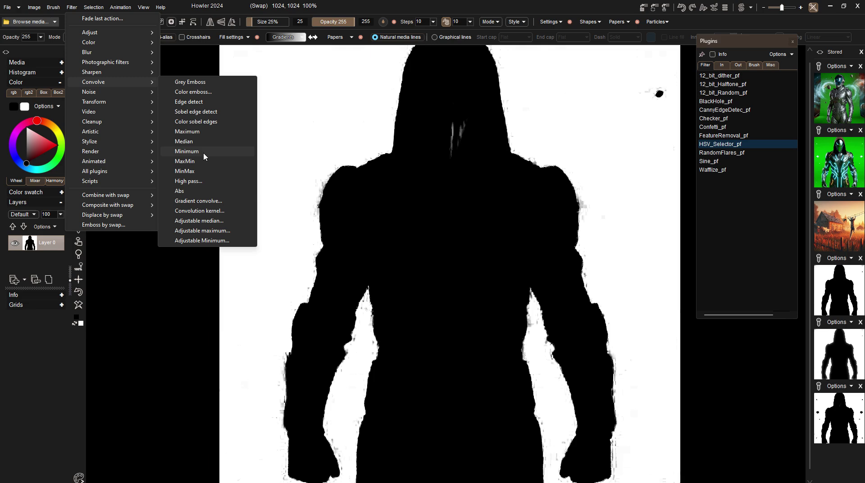
left_click(221, 221)
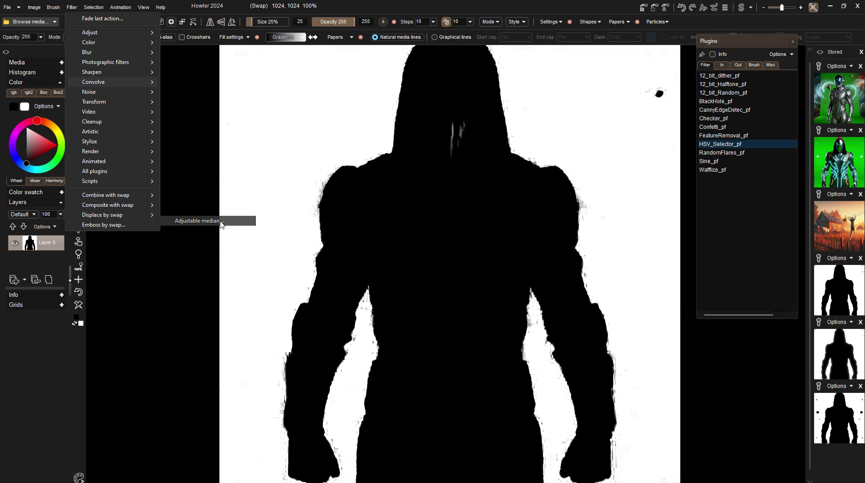
left_click_drag(399, 259, 412, 261)
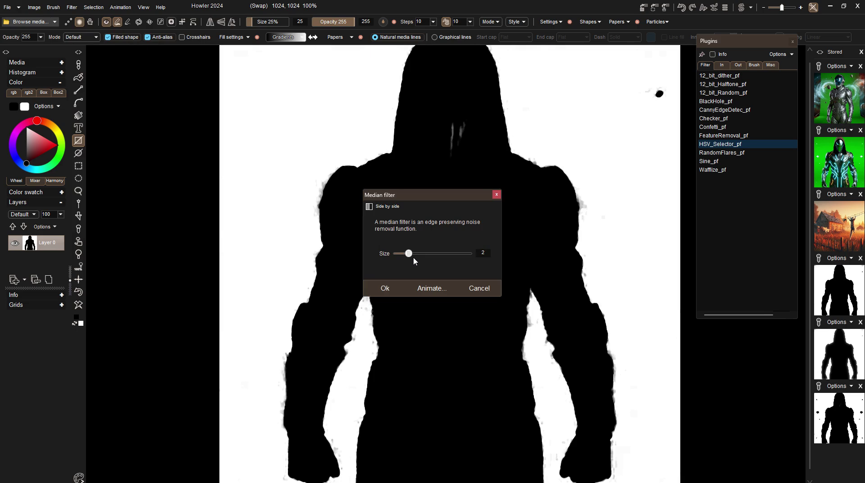
left_click(385, 288)
Step: Apply Simple blur to the mask twice to soften the silhouette's edges
left_click(73, 8)
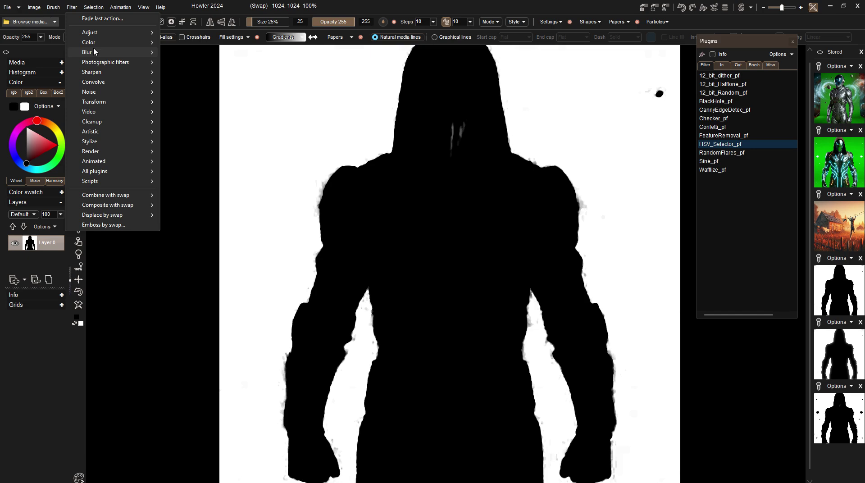
mouse_move(104, 53)
left_click(195, 54)
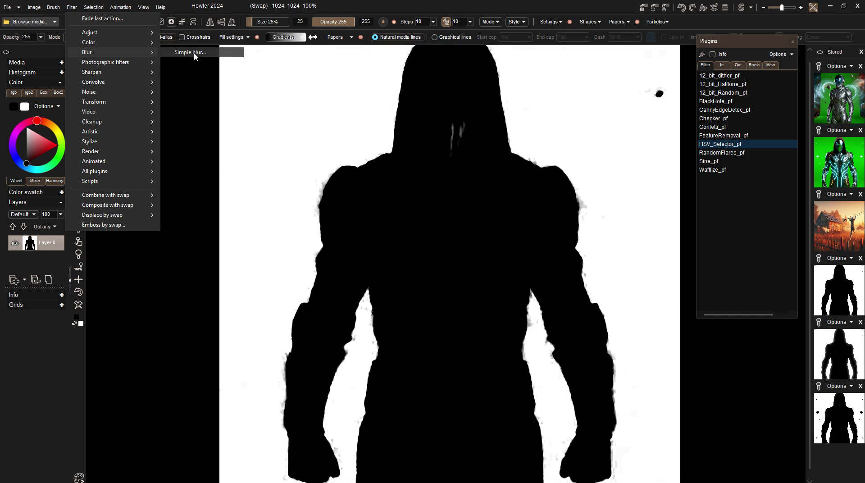
left_click(387, 279)
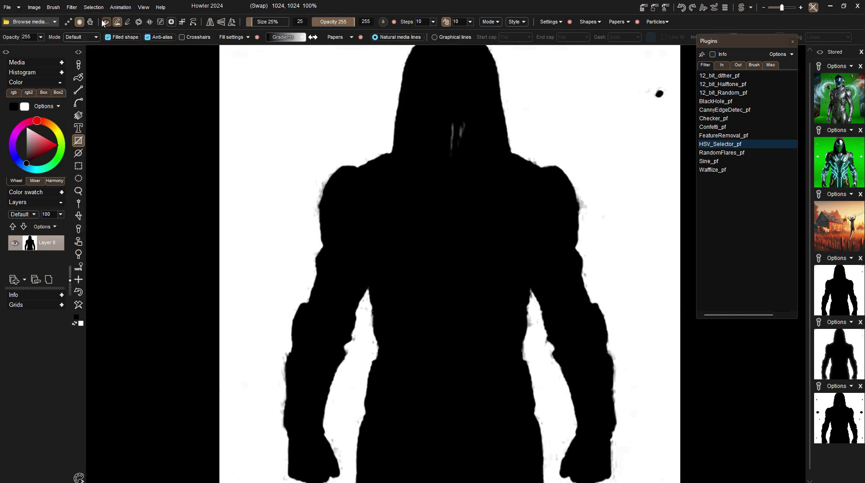
left_click(72, 7)
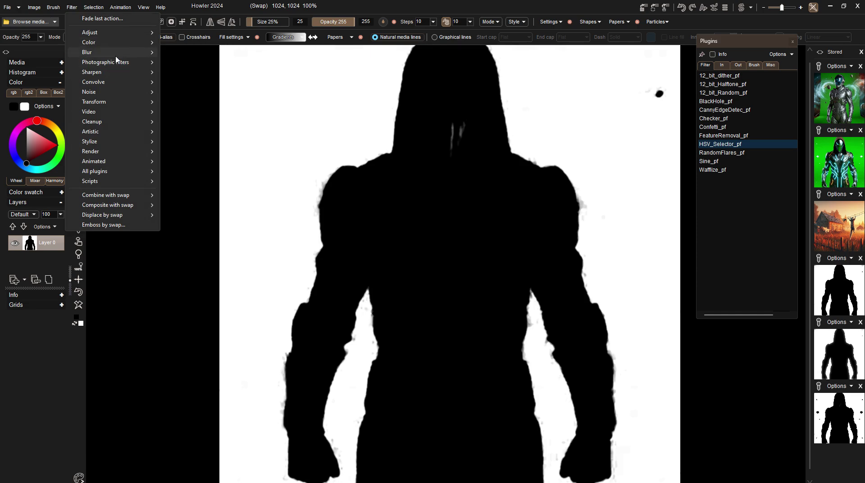
mouse_move(108, 52)
left_click(172, 53)
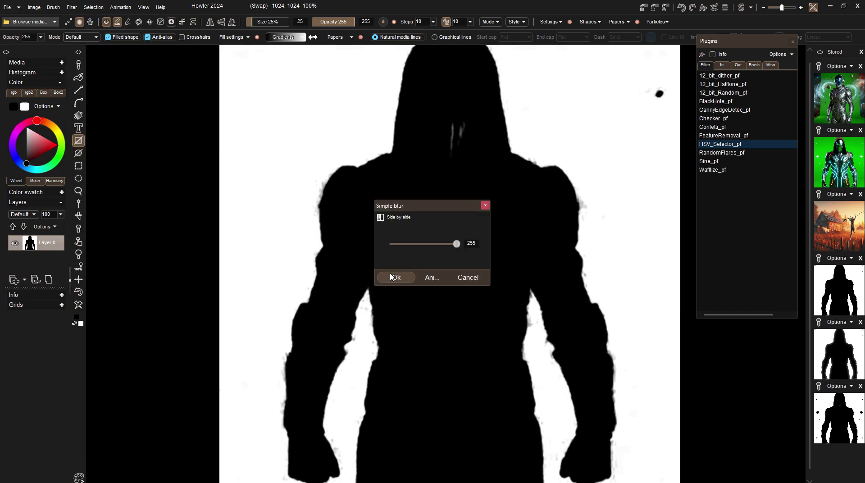
left_click(387, 277)
left_click(72, 7)
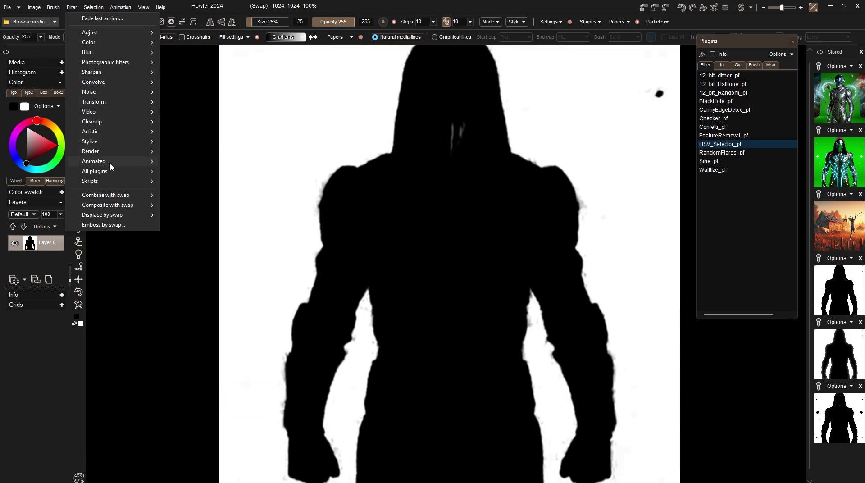
mouse_move(110, 165)
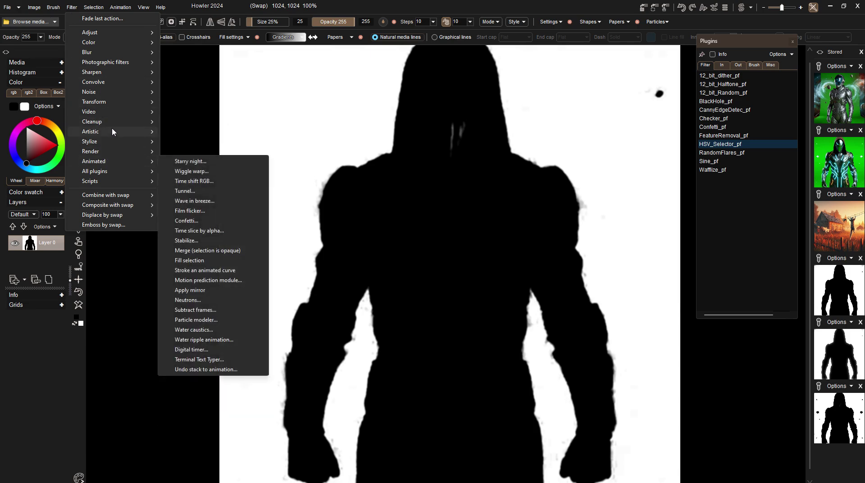
Step: Run Adjustable maximum with Size 2 on the swap mask
mouse_move(117, 82)
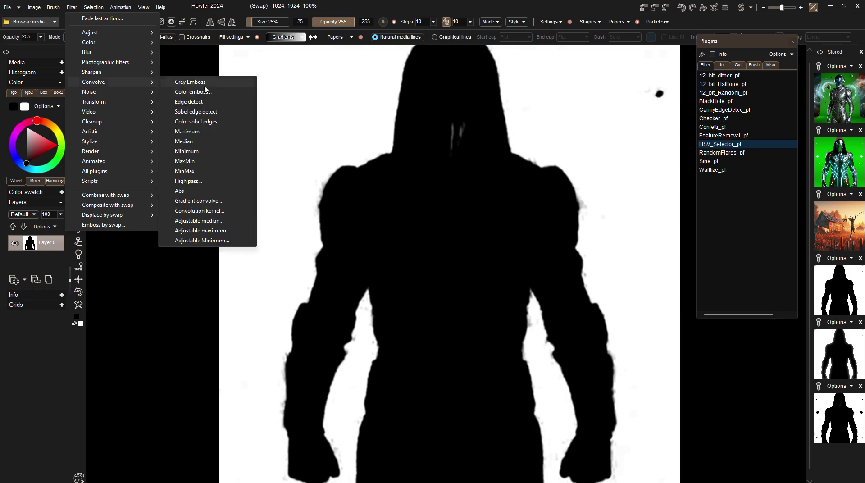
left_click(204, 230)
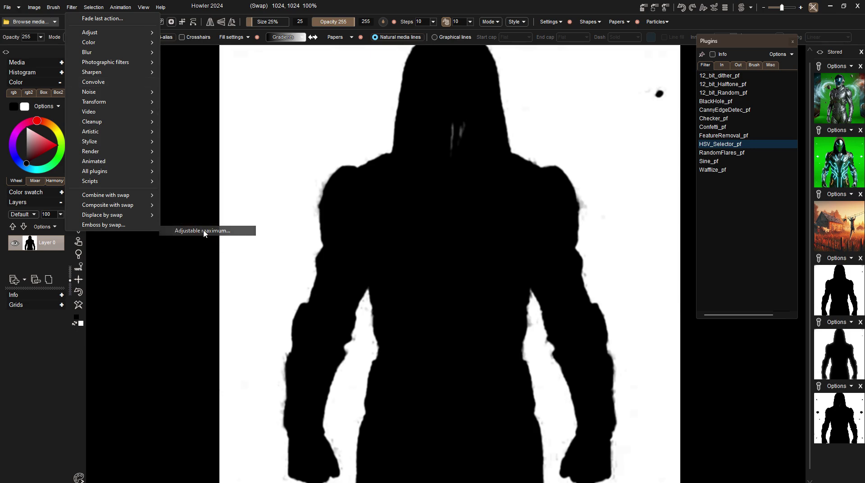
mouse_move(409, 255)
left_mouse_down()
mouse_move(471, 258)
mouse_move(408, 256)
left_mouse_up()
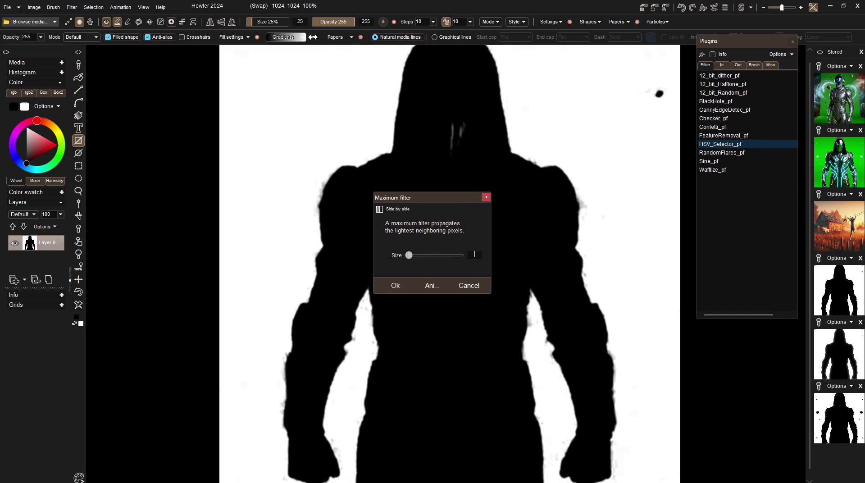
type("1")
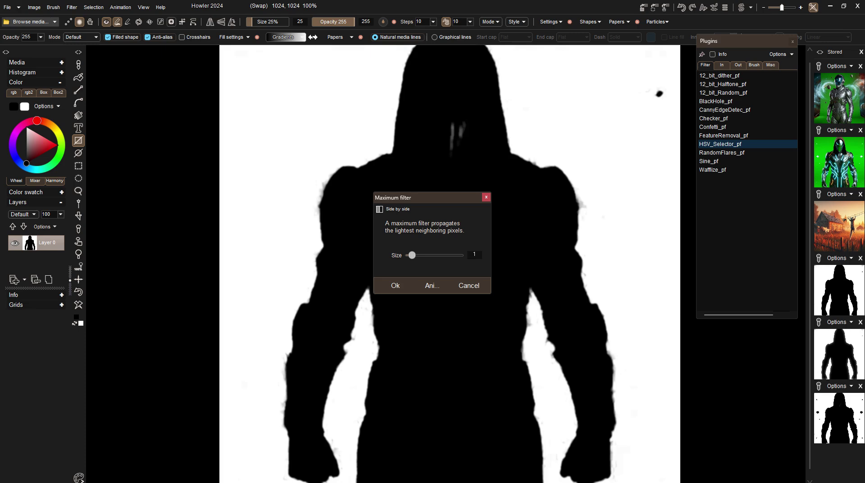
key("BackSpace")
type("2")
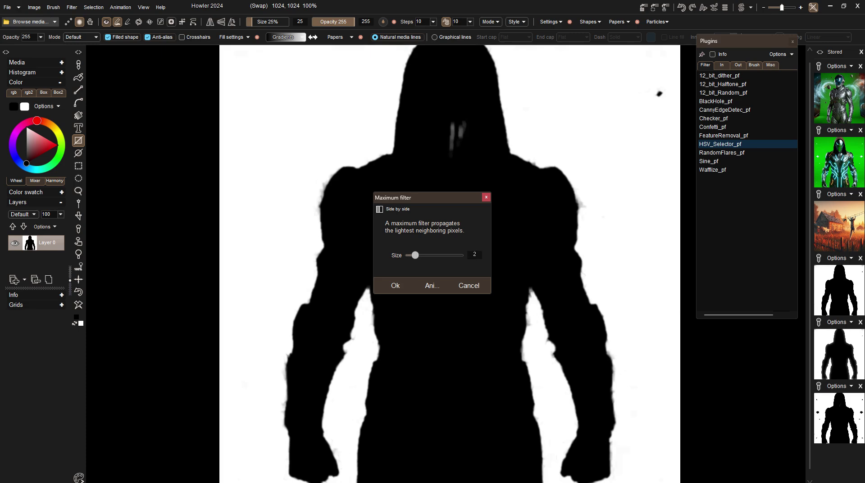
left_click(396, 286)
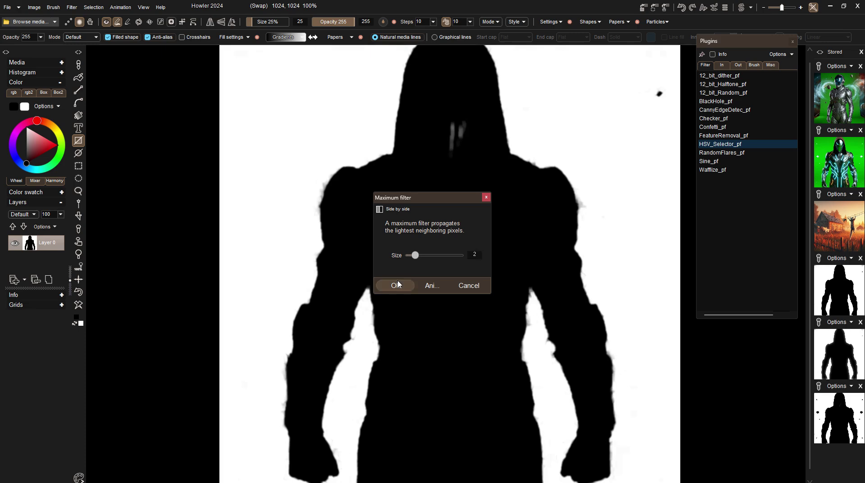
Step: Apply Light diffusion to the mask with radius 84, level 56 and Precise precision
left_click(72, 8)
mouse_move(105, 57)
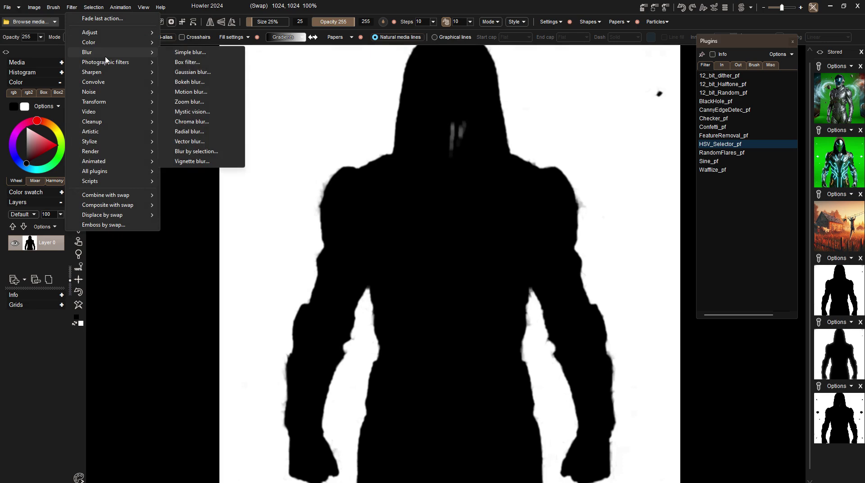
left_click(178, 72)
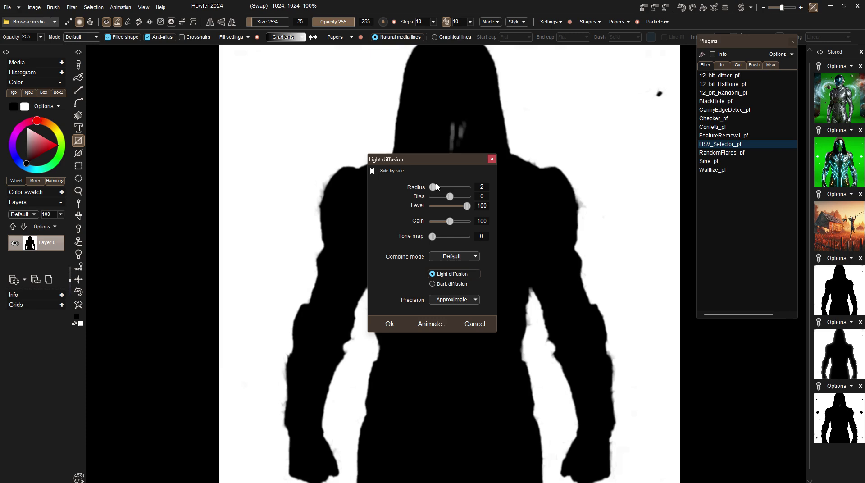
left_click(439, 186)
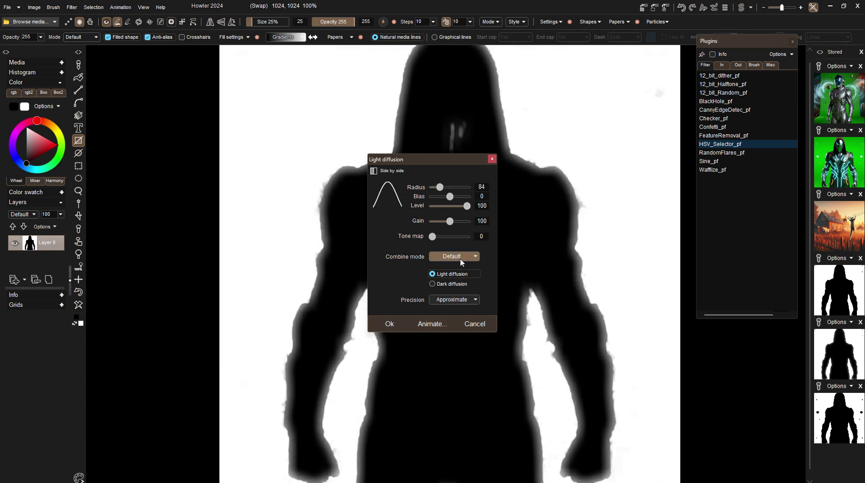
left_click(460, 297)
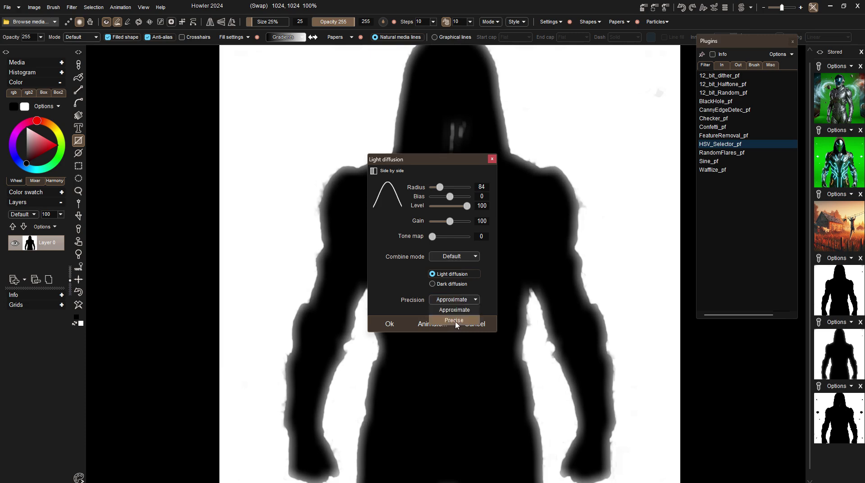
left_click(453, 319)
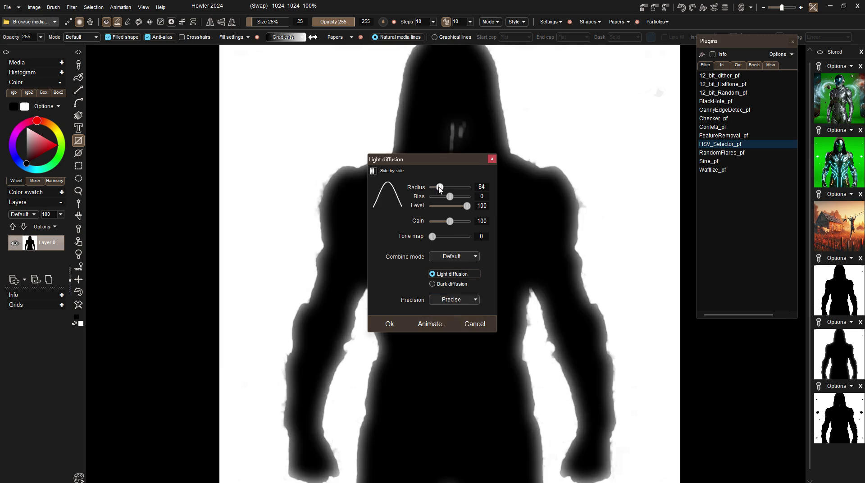
left_click_drag(440, 187, 453, 207)
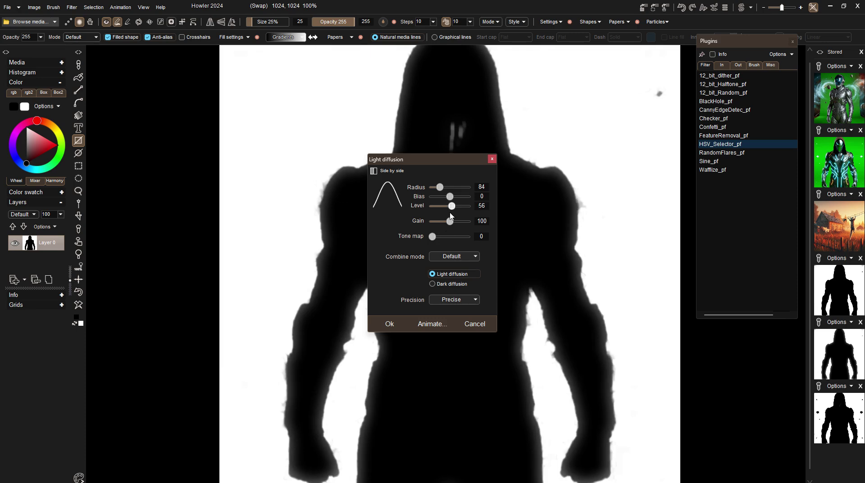
left_click(390, 324)
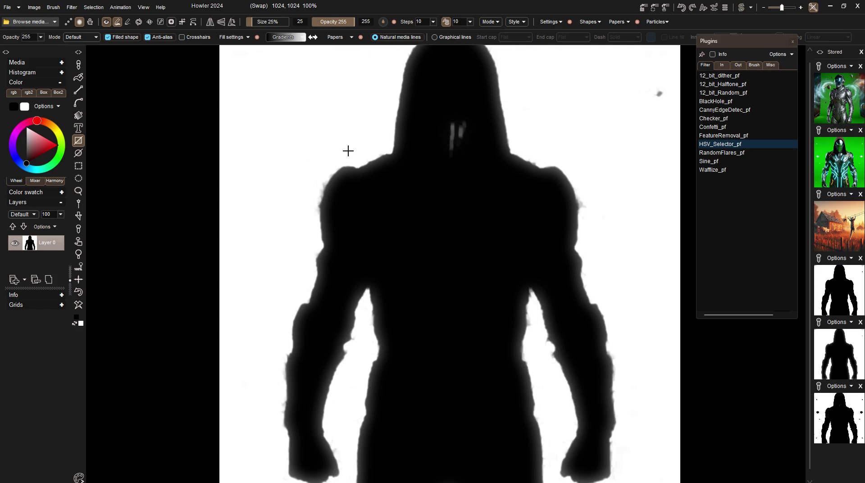
Step: Swap to black and fill a rectangle over the white patch on the silhouette's head
mouse_move(435, 116)
left_mouse_down()
mouse_move(481, 160)
mouse_move(428, 106)
left_mouse_up()
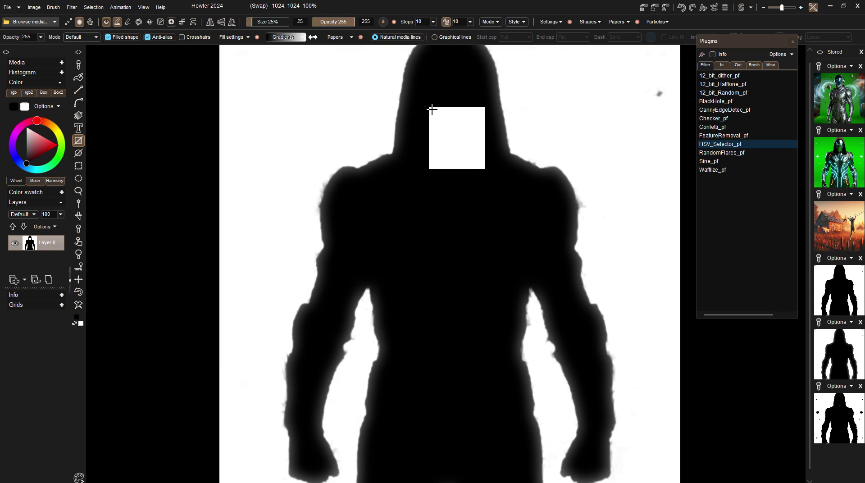
left_click_drag(424, 106, 436, 125)
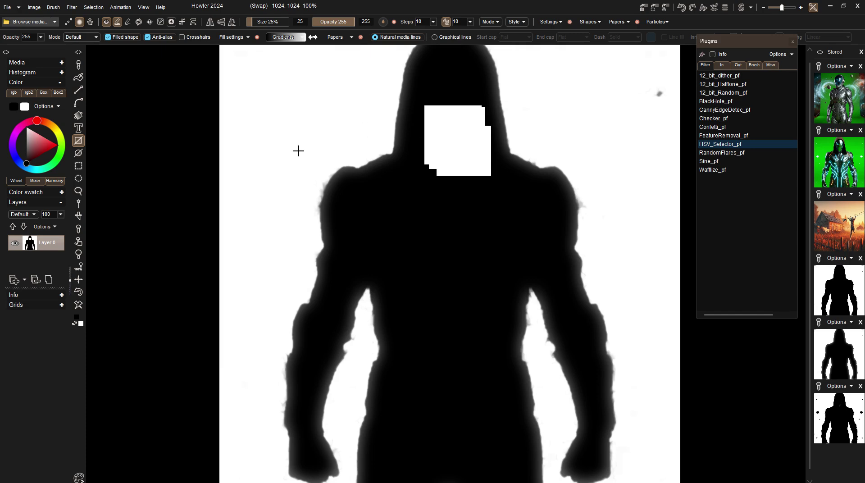
left_click(76, 323)
left_click_drag(418, 101, 496, 184)
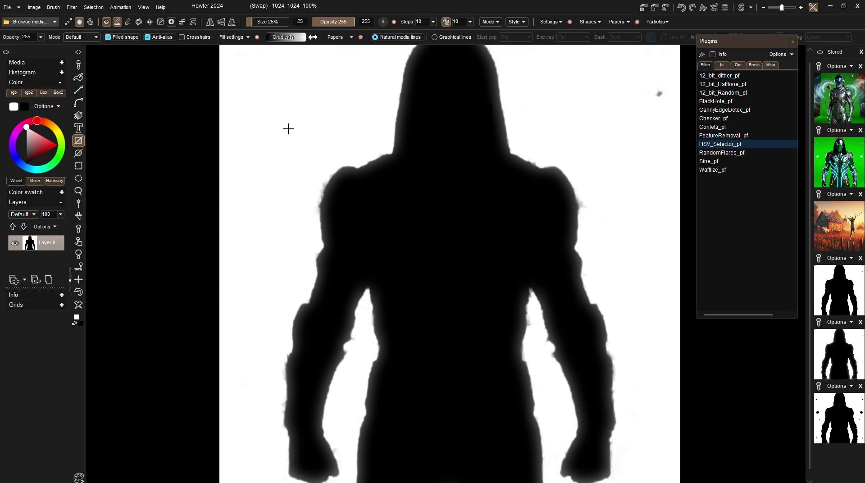
Step: Back on the green-screen figure image, copy the swap image to the selection
left_click(738, 9)
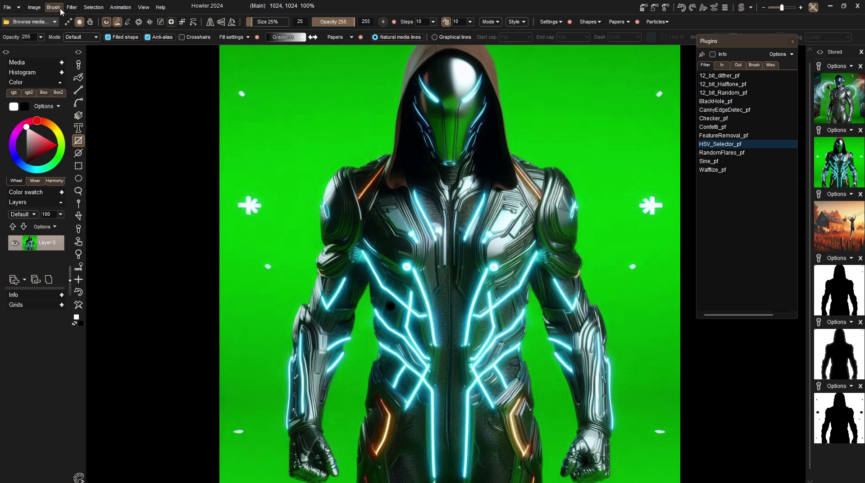
left_click(34, 7)
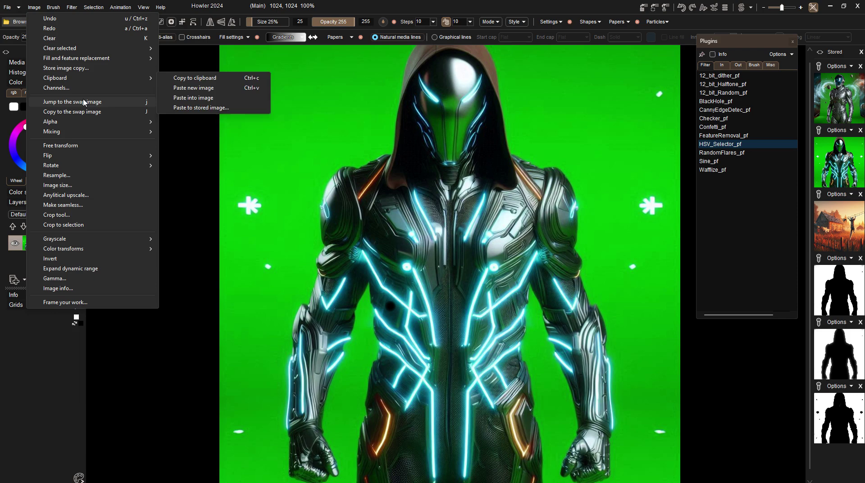
mouse_move(93, 123)
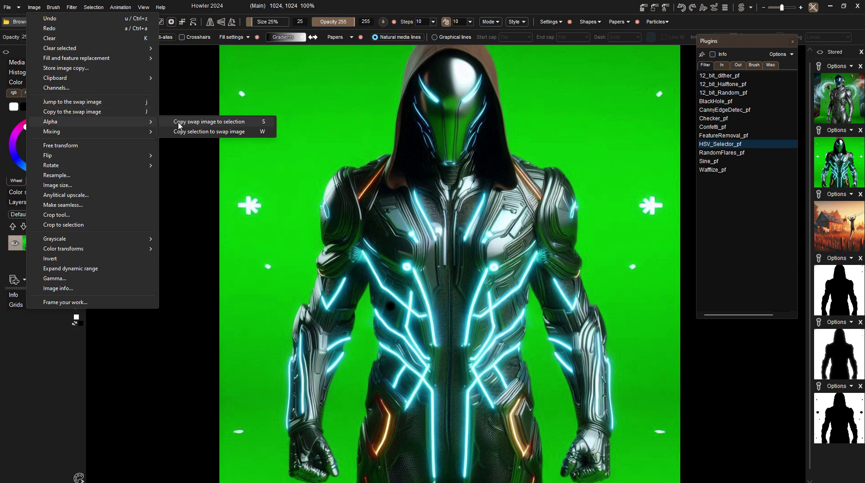
left_click(179, 123)
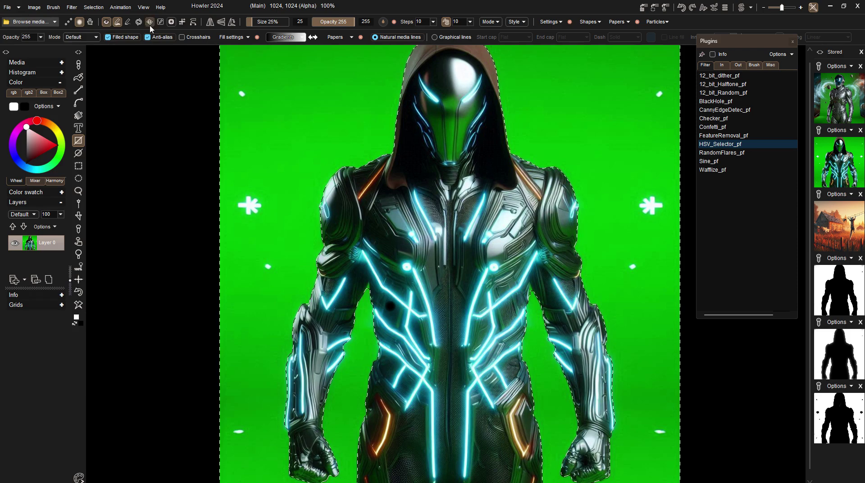
Step: Run the FalseGreen.vb script in avrg(r,b) mode to turn the green backdrop black
left_click(75, 10)
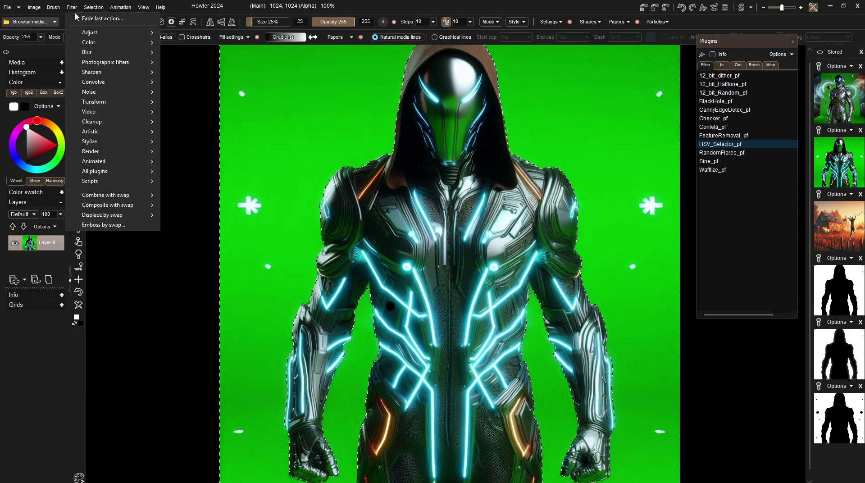
mouse_move(100, 182)
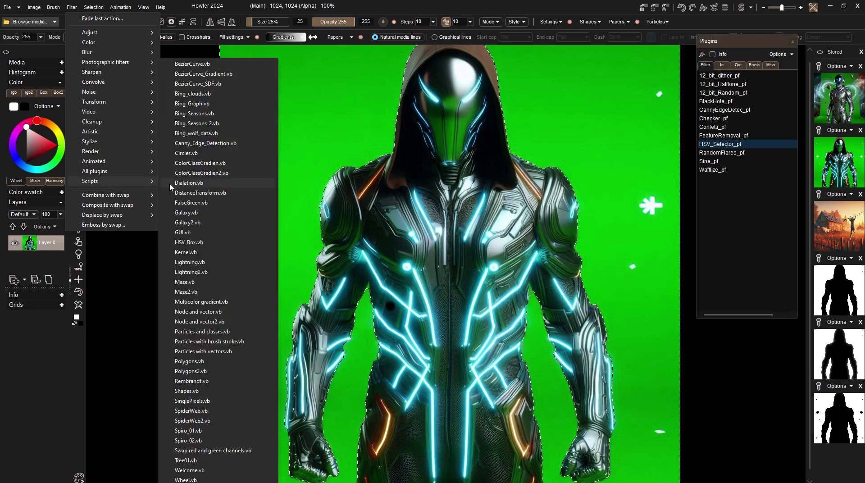
left_click(195, 203)
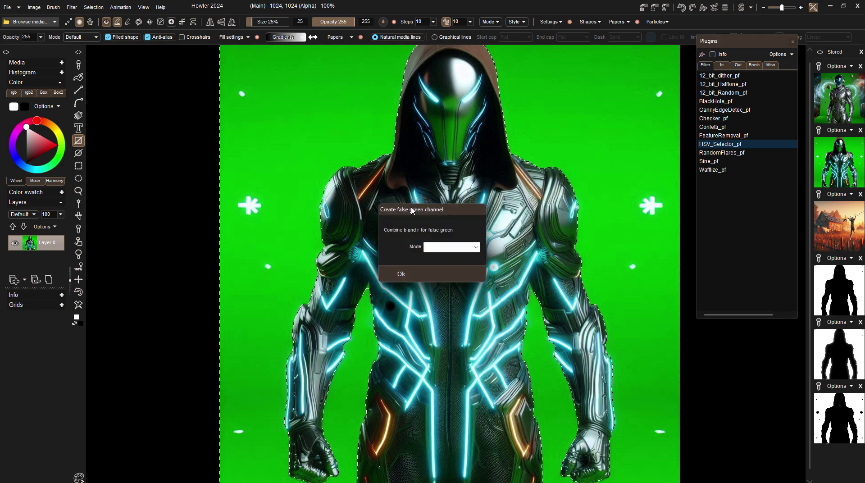
left_click_drag(400, 206, 183, 144)
left_click(221, 181)
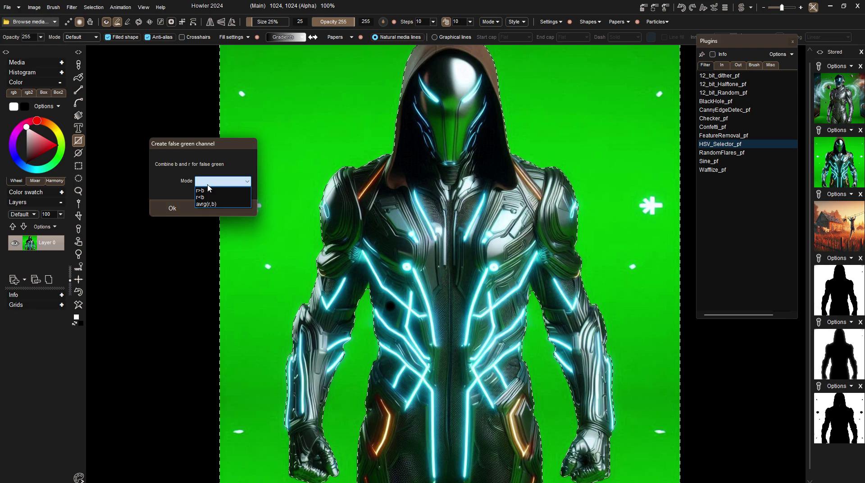
left_click(213, 205)
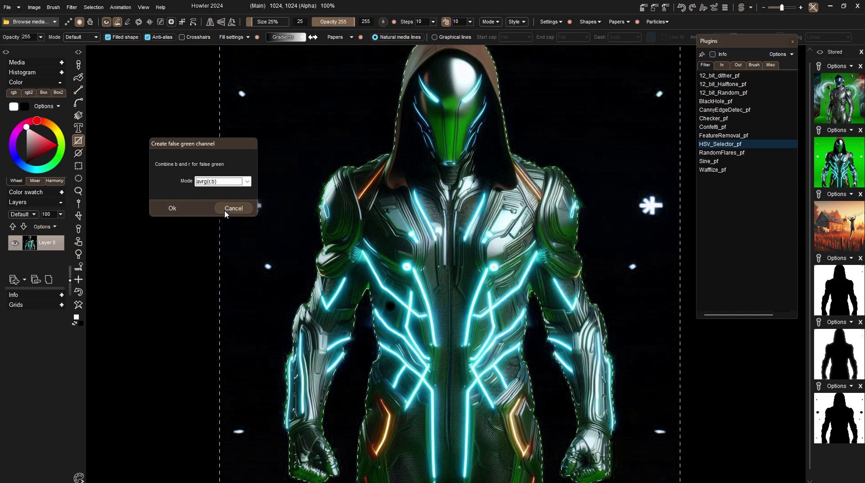
left_click(225, 210)
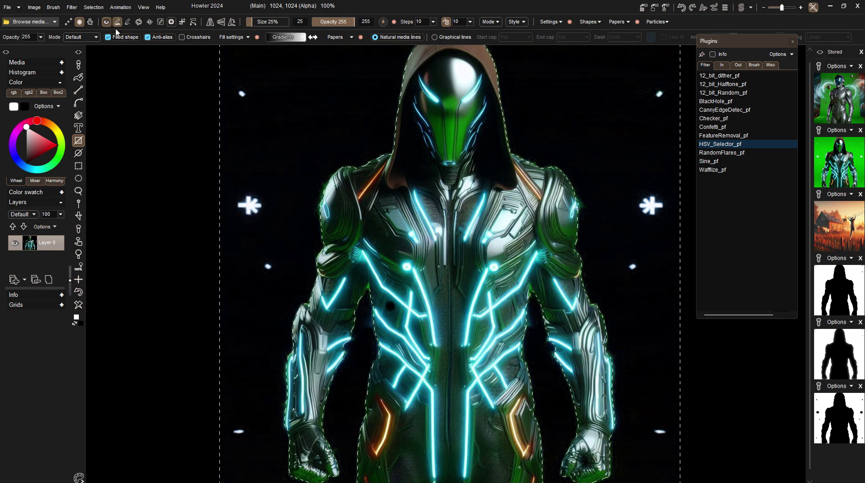
left_click(71, 8)
Step: Render a checkerboard with 73-pixel squares into the background, then deselect
mouse_move(114, 154)
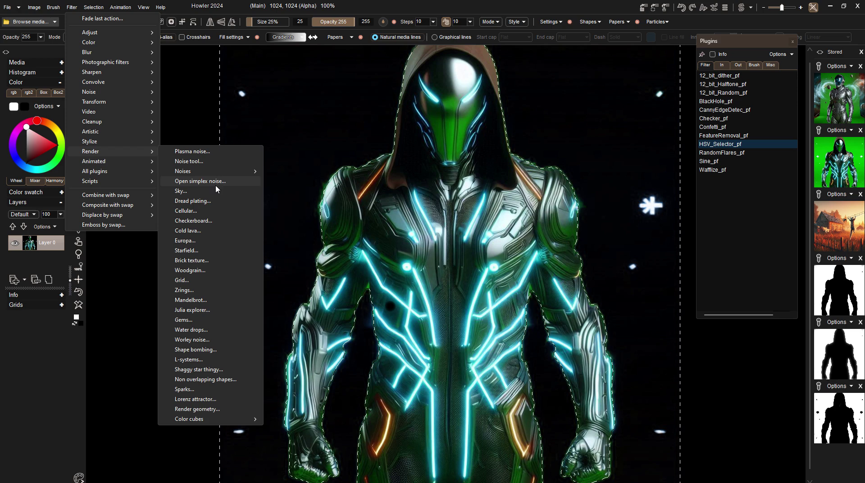
left_click(220, 220)
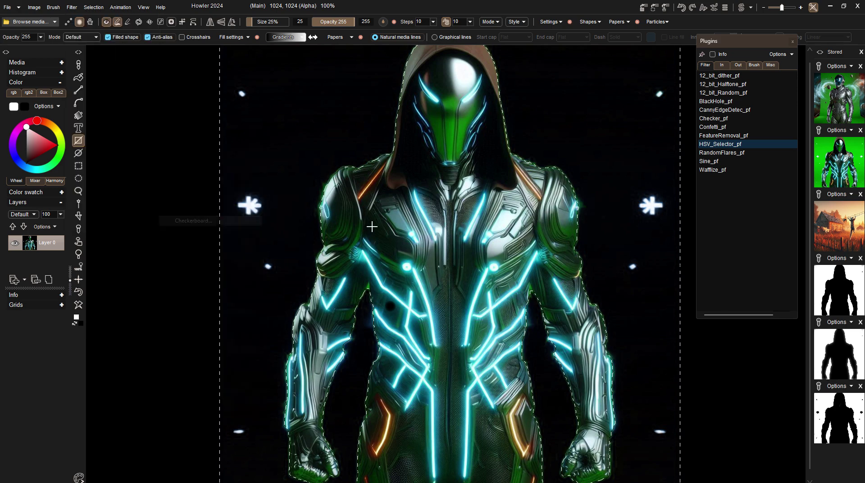
left_click_drag(422, 191, 439, 191)
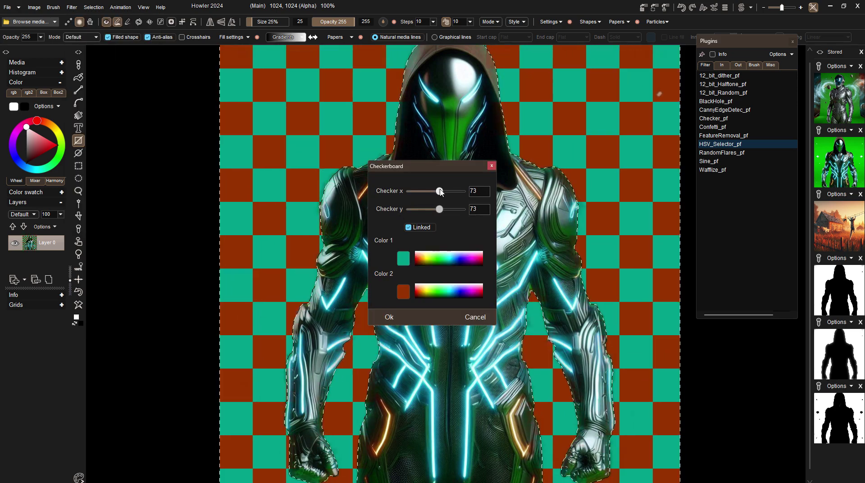
left_click(390, 317)
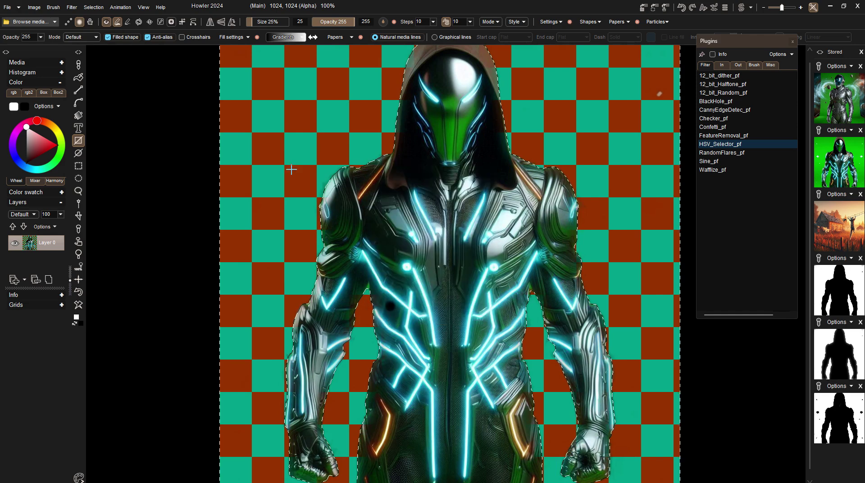
left_click(93, 8)
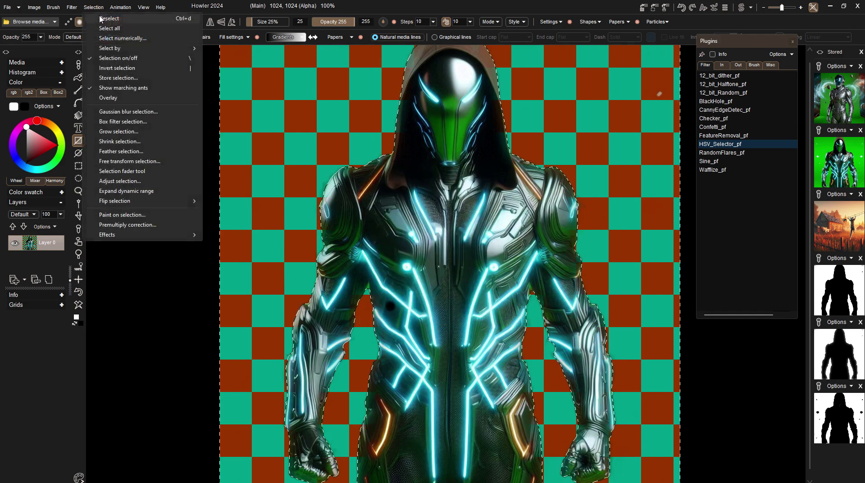
left_click(102, 19)
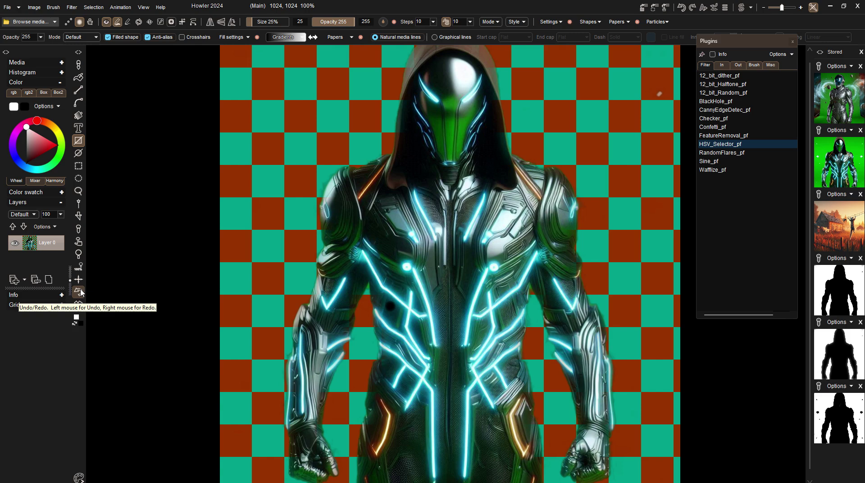
Step: Composite the figure over the stored farm scene, deselect, then load the raccoon farm photo
left_click(846, 238)
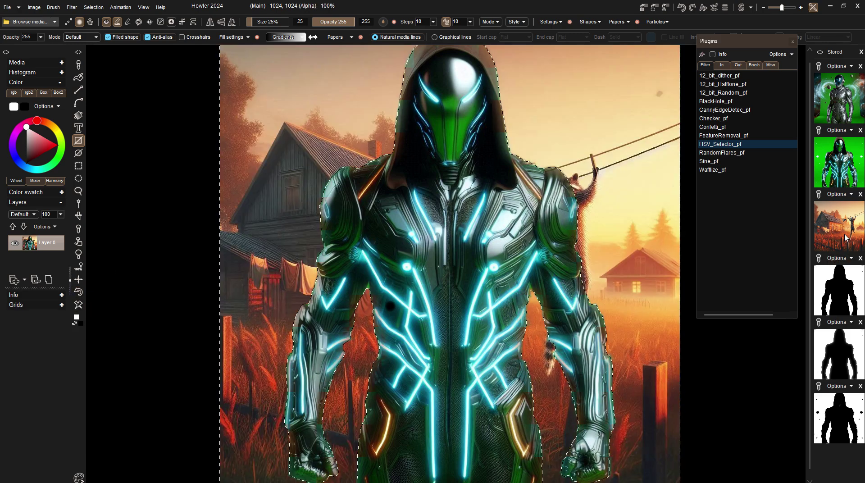
left_click(106, 22)
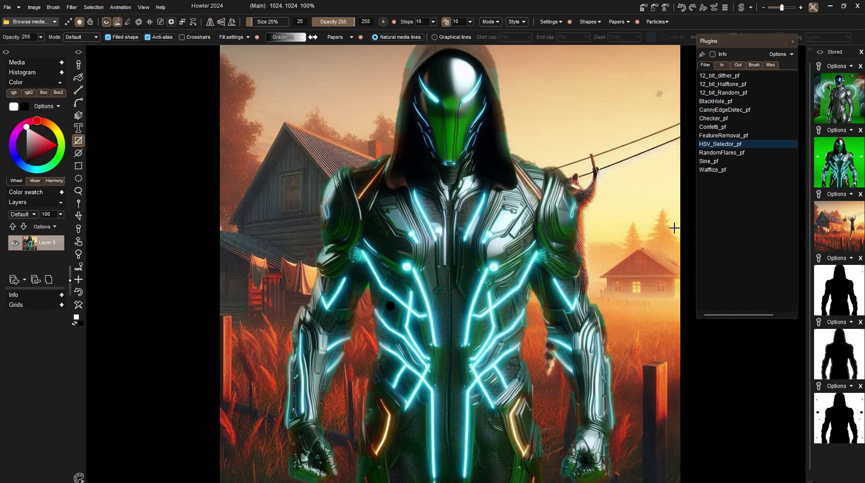
left_click(833, 225)
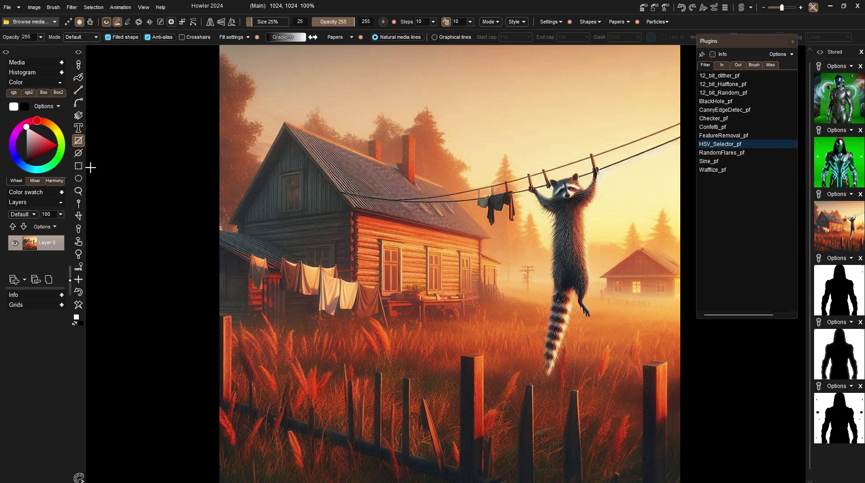
Step: Lasso around the raccoon, try Feature removal fill, then undo the blurry result
left_click(79, 191)
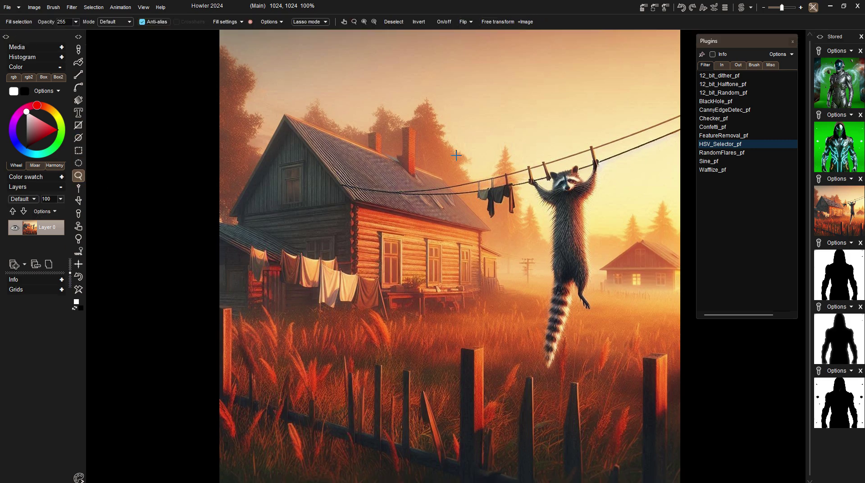
mouse_move(525, 165)
left_mouse_down()
mouse_move(548, 236)
mouse_move(539, 374)
mouse_move(557, 384)
mouse_move(566, 345)
mouse_move(592, 301)
mouse_move(603, 177)
mouse_move(600, 152)
mouse_move(586, 144)
mouse_move(527, 160)
left_mouse_up()
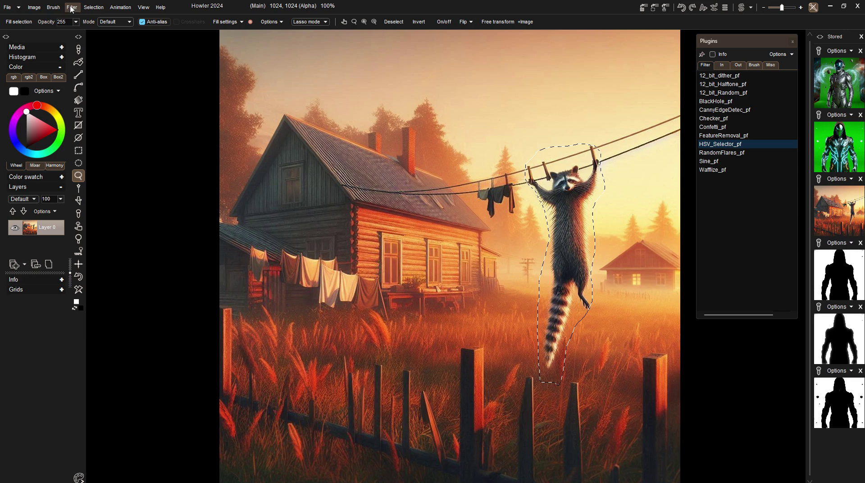
left_click(34, 7)
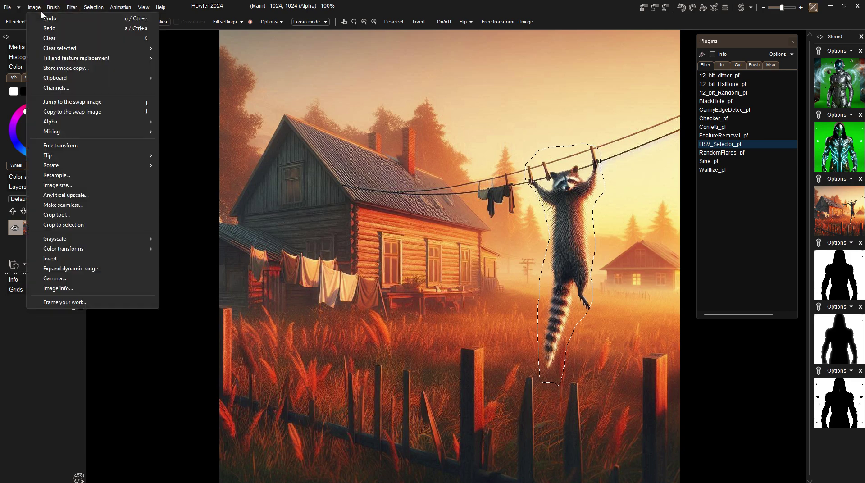
mouse_move(89, 59)
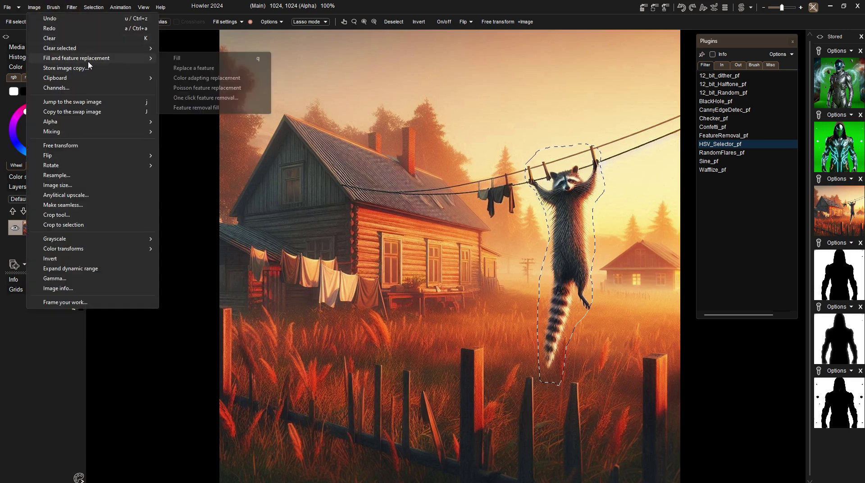
left_click(224, 107)
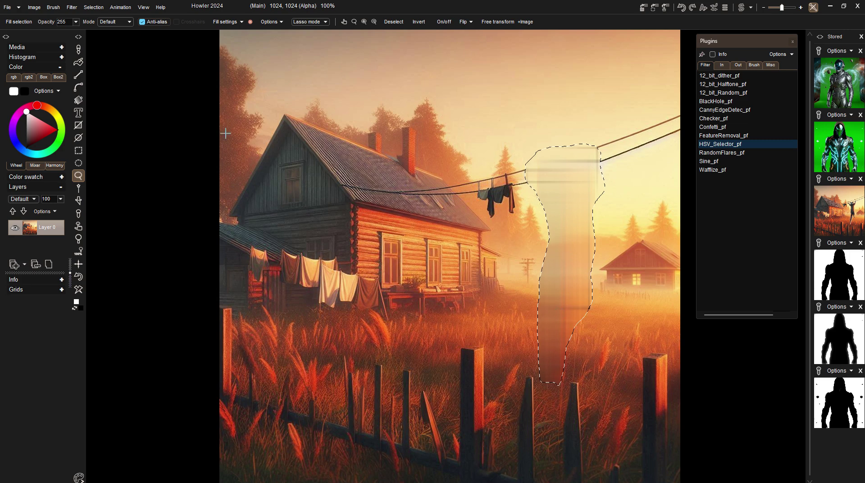
left_click(82, 279)
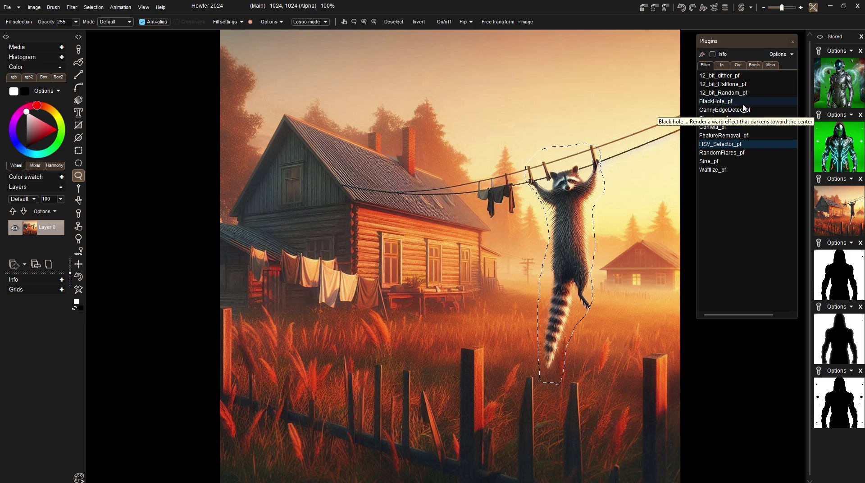
Step: Apply the FeatureRemoval_pf plugin to the lassoed raccoon and deselect
double_click(739, 136)
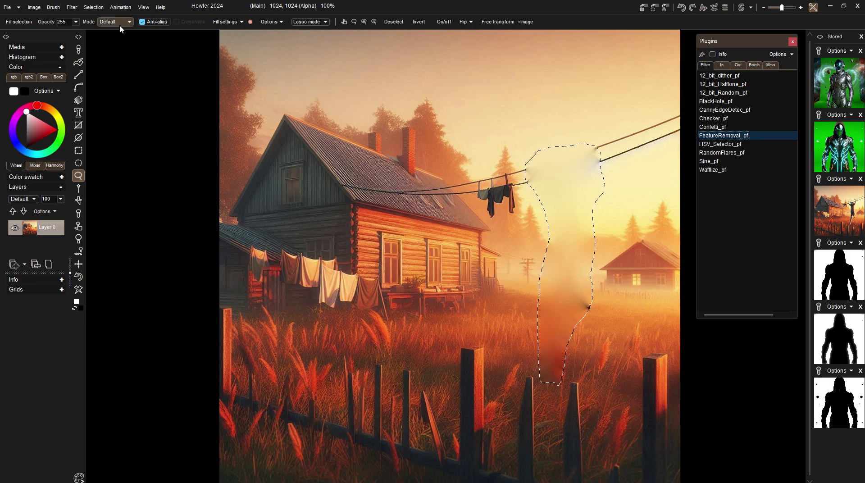
left_click(97, 7)
left_click(100, 19)
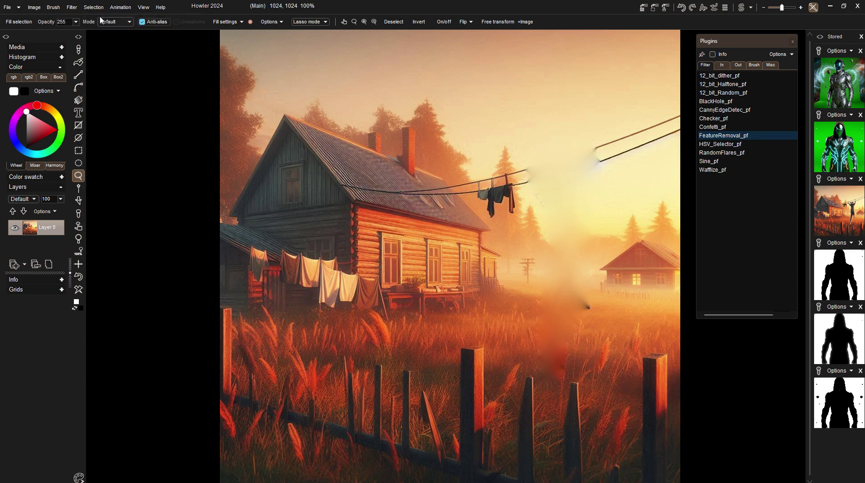